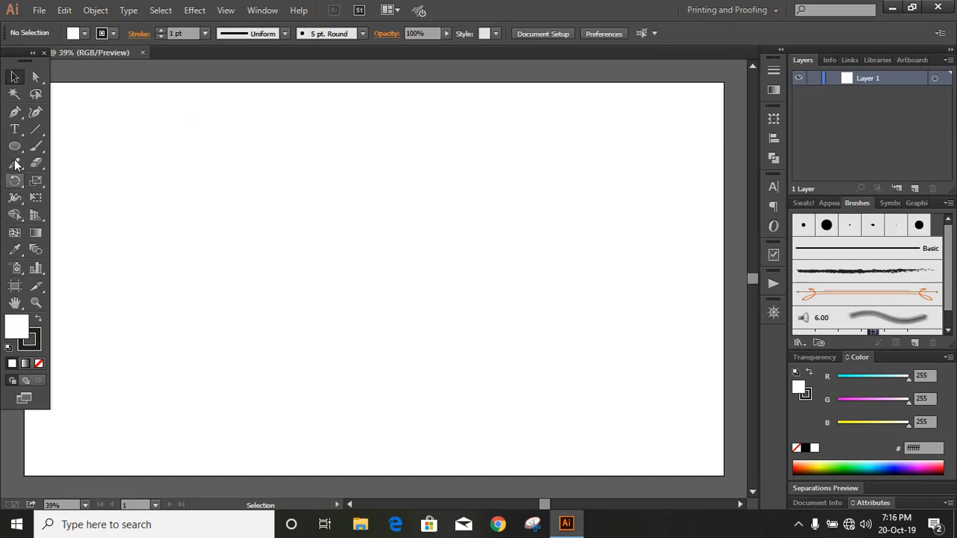
- Draw a three-anchor S-shaped wave path with the Pen tool, then deselect it
click(15, 112)
click(139, 217)
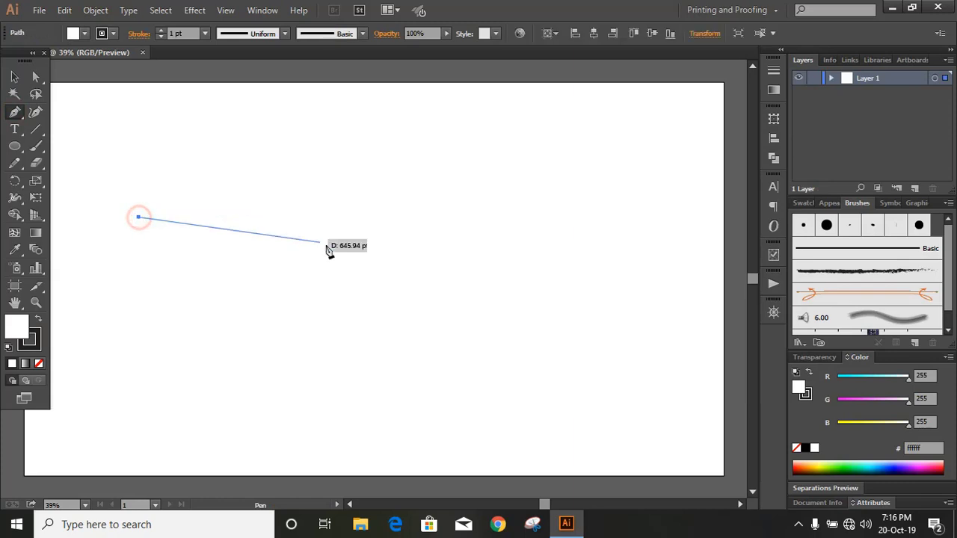
drag(330, 248, 410, 315)
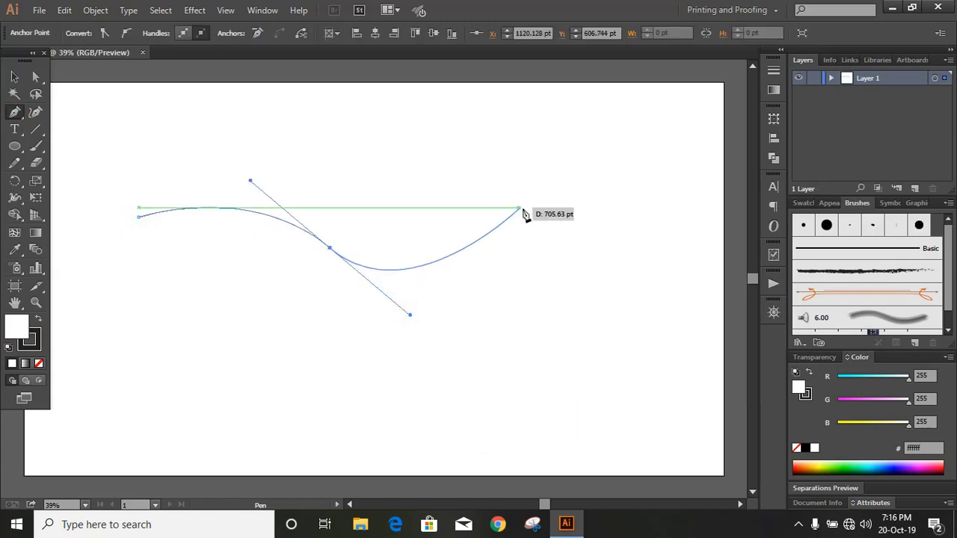
drag(540, 222, 287, 136)
key(v)
click(227, 130)
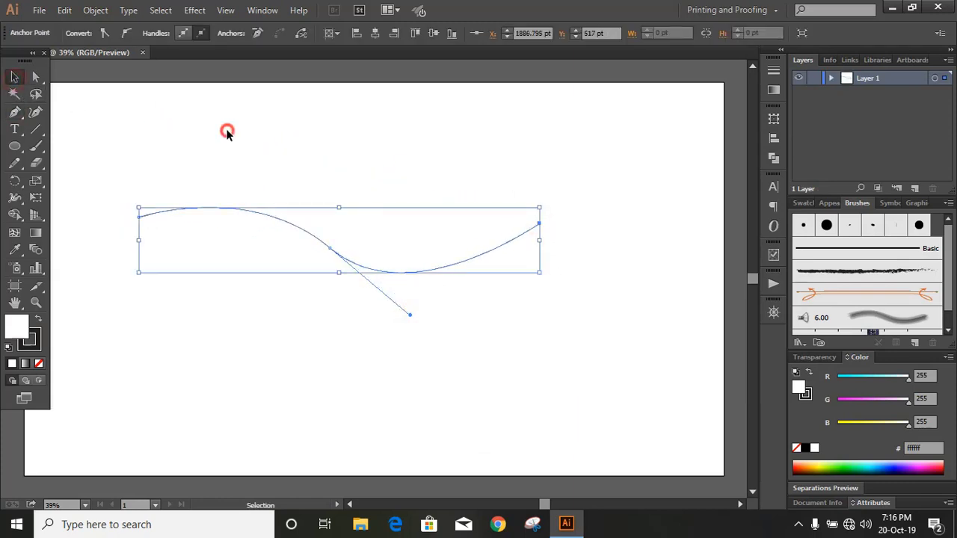
- Type 'ing on' along the wavy curve using the Type on a Path tool
click(281, 220)
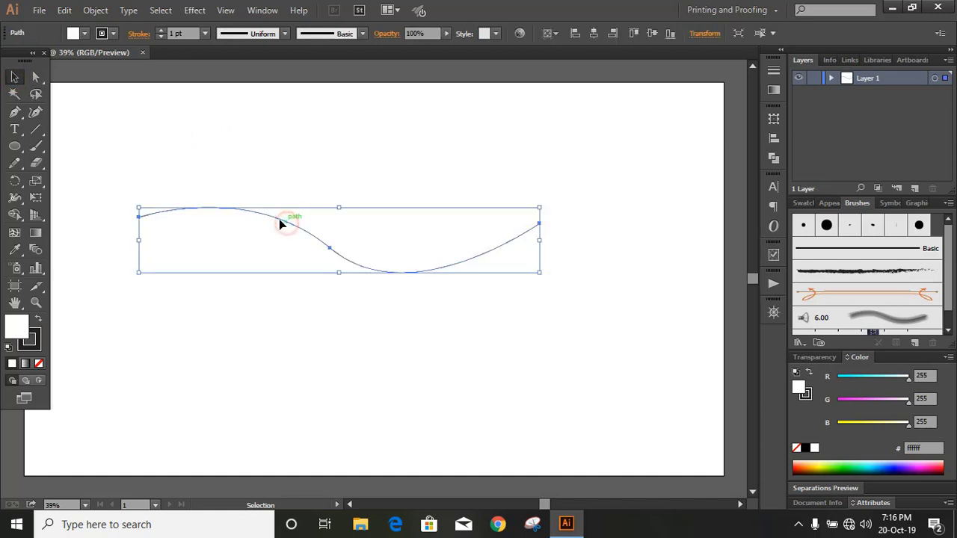
click(16, 130)
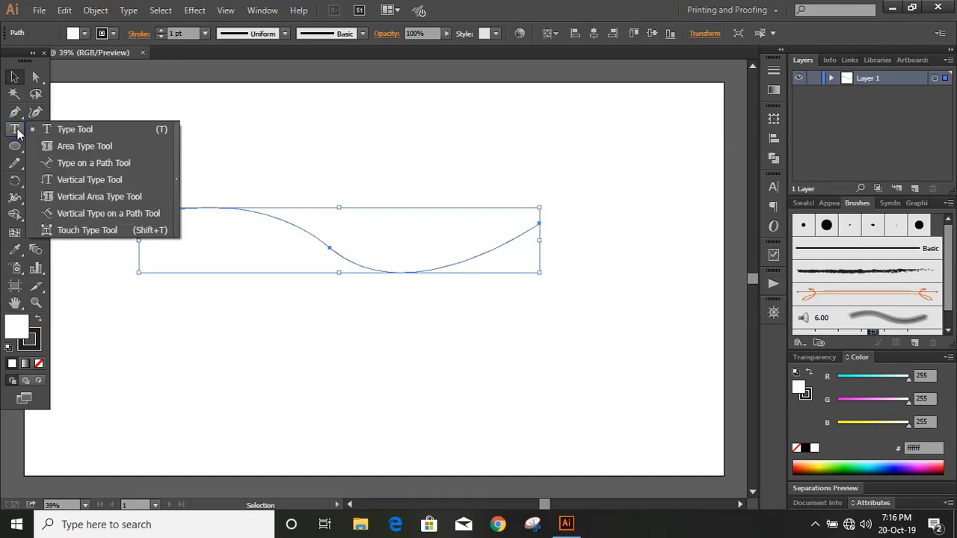
click(104, 166)
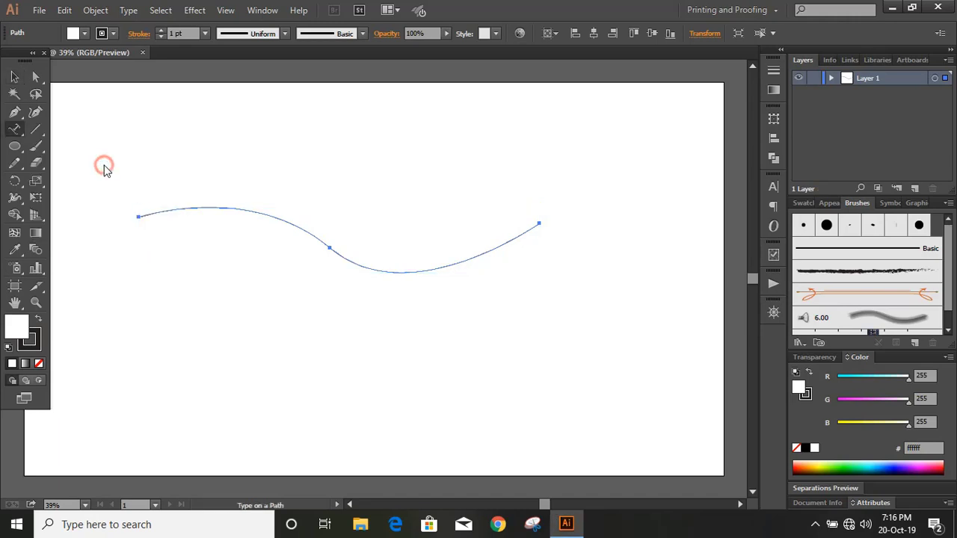
click(301, 227)
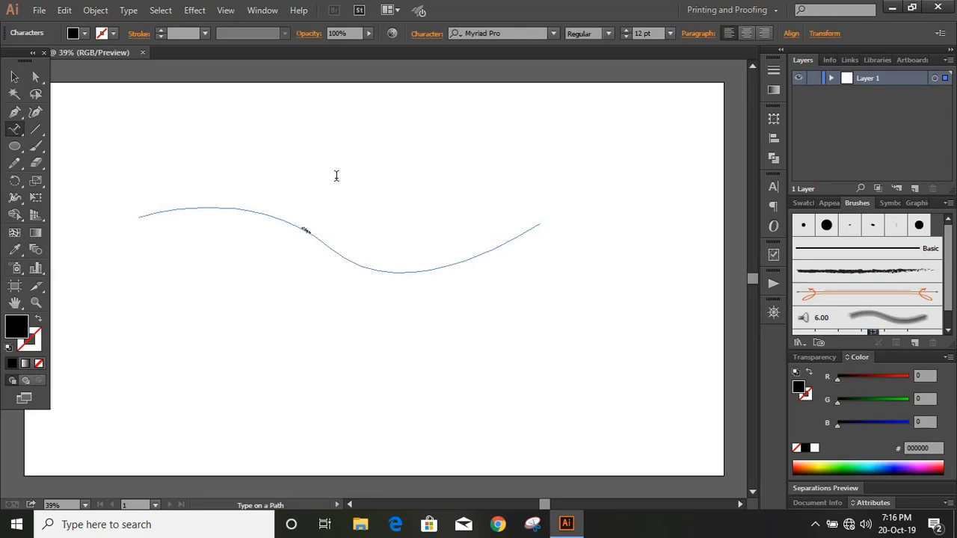
text(ing on)
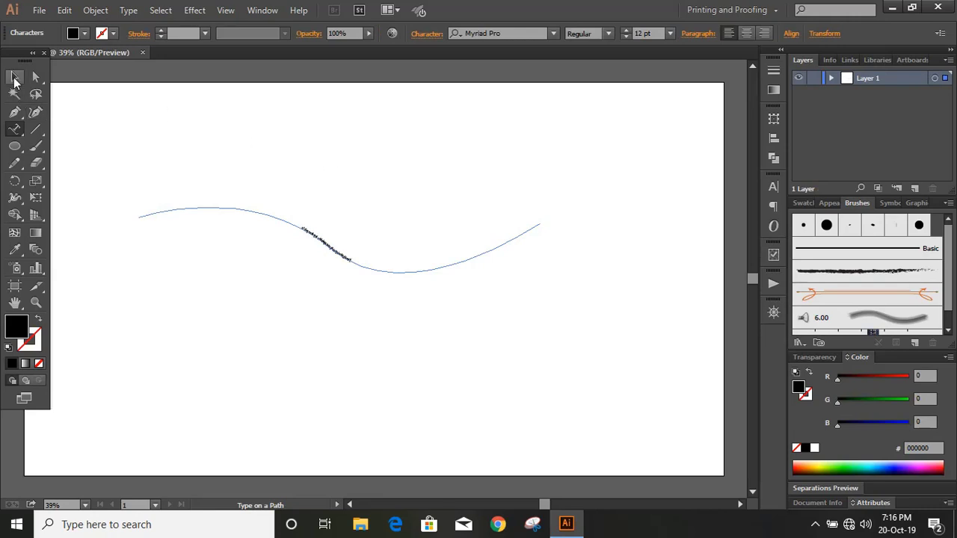
click(15, 76)
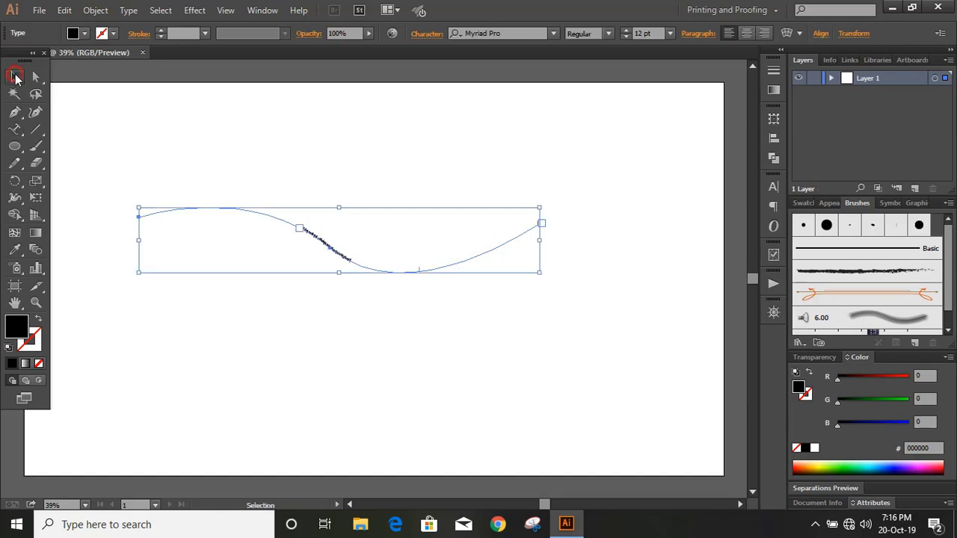
- Enlarge the path text to 48 pt, move its start to the curve's left end, and centre it
click(625, 31)
drag(625, 32, 626, 34)
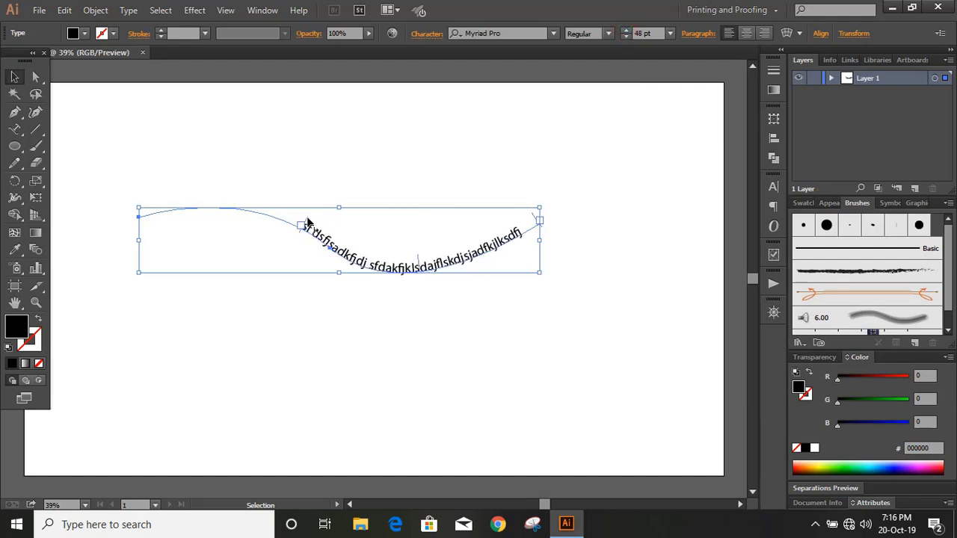
drag(306, 222, 115, 217)
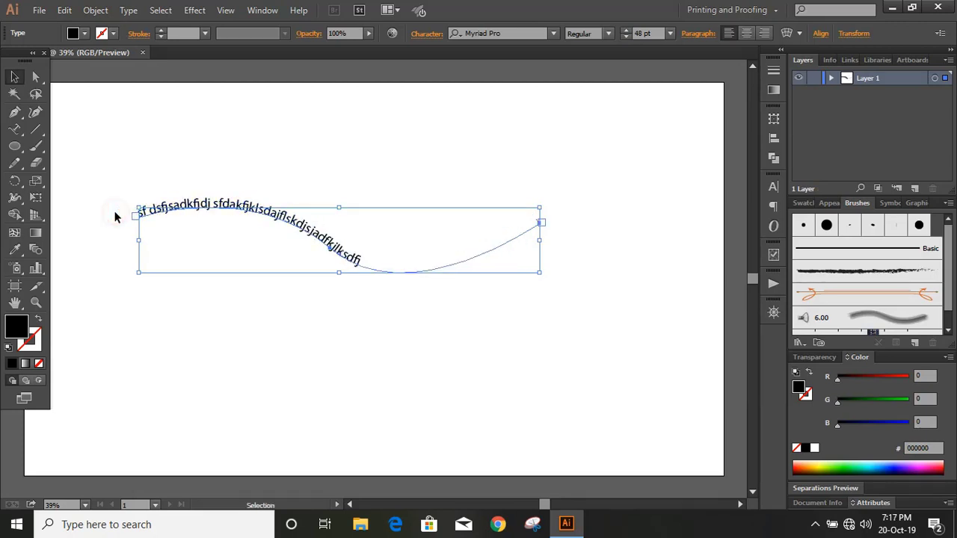
click(746, 34)
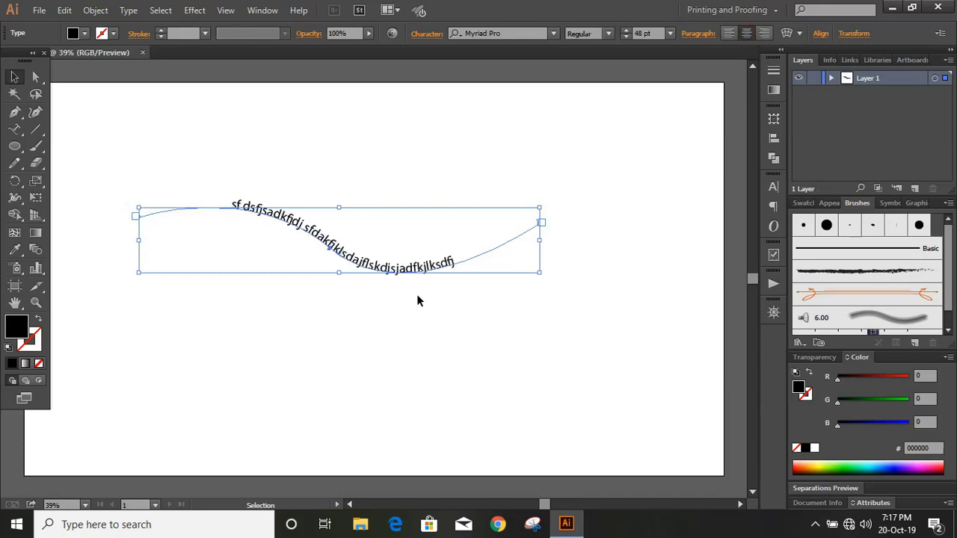
- Step the font size of the wave text up to 64 pt
click(625, 31)
click(625, 31)
click(625, 31)
click(625, 31)
click(625, 30)
click(624, 30)
click(624, 31)
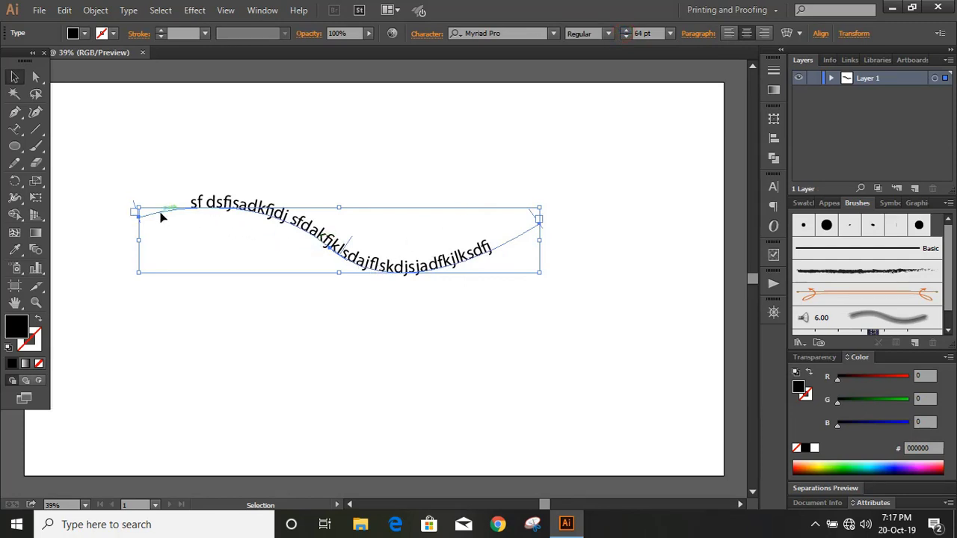
- Set the wave text's Align to Path option to Center, then move it up toward the top
click(127, 10)
mouse_move(224, 145)
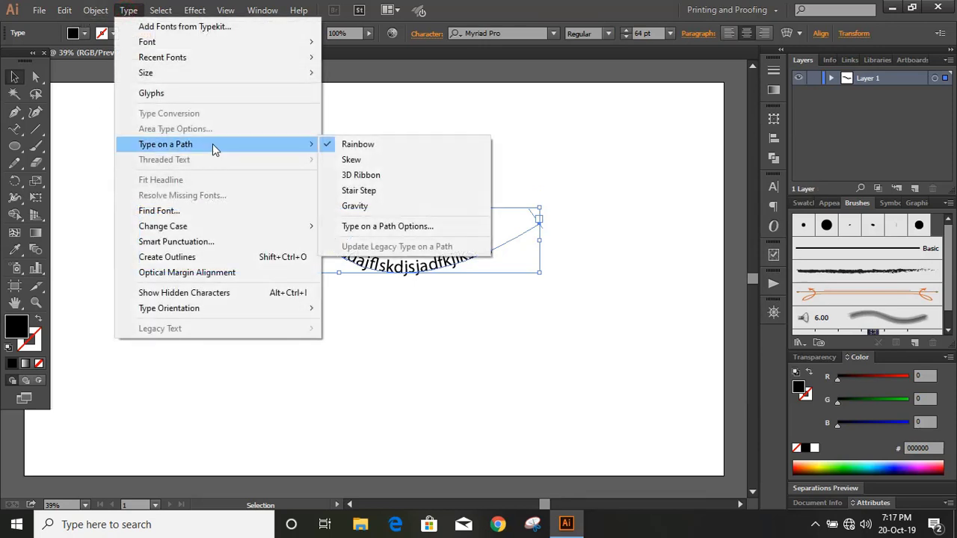
click(431, 228)
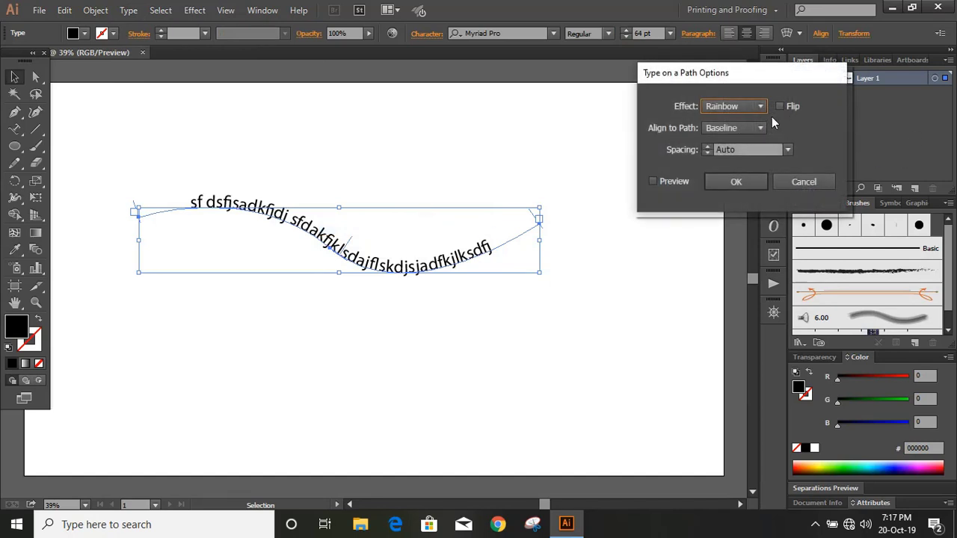
click(652, 180)
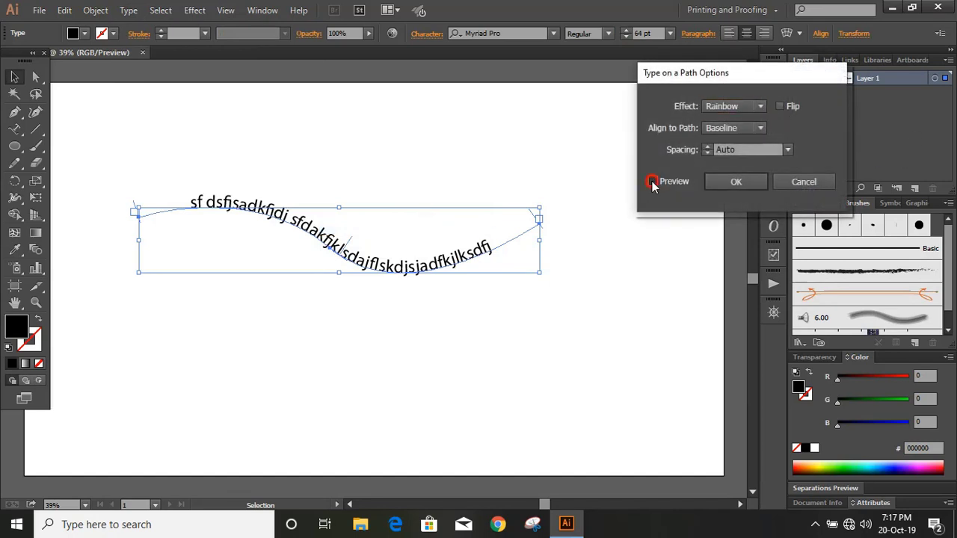
click(736, 129)
click(735, 174)
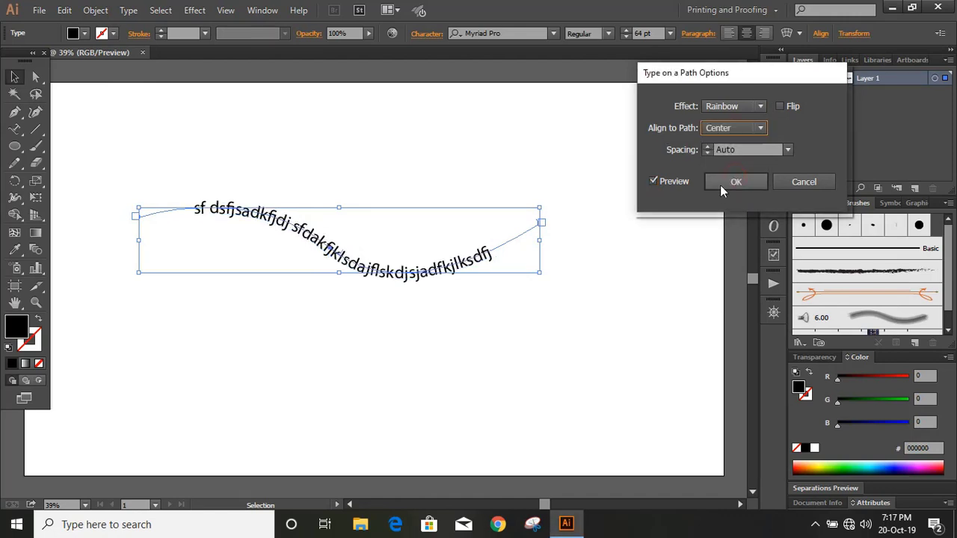
click(736, 183)
click(510, 324)
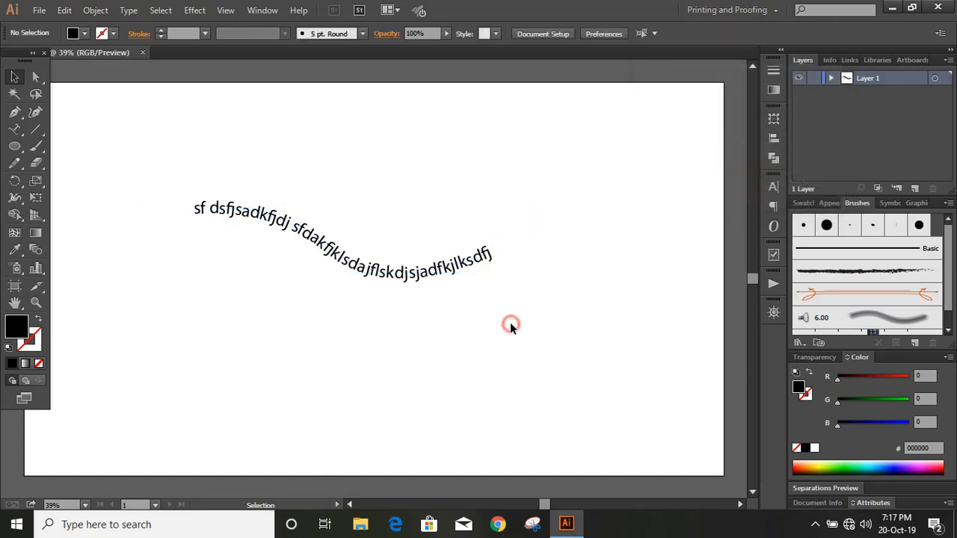
drag(454, 271, 470, 178)
- Place the wave text near the top, then draw a large black circle with a smaller concentric one
click(588, 292)
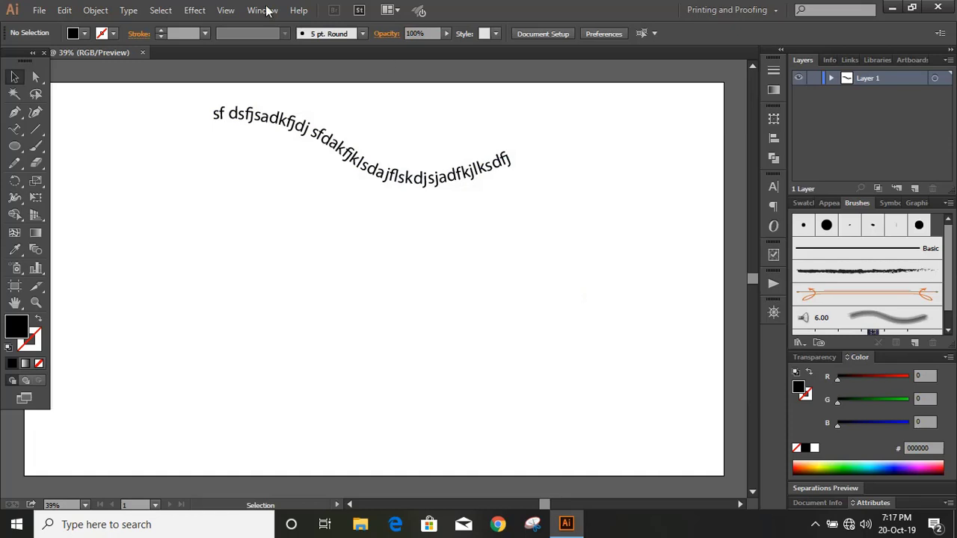
click(14, 146)
drag(393, 301, 497, 389)
click(393, 300)
drag(393, 300, 460, 352)
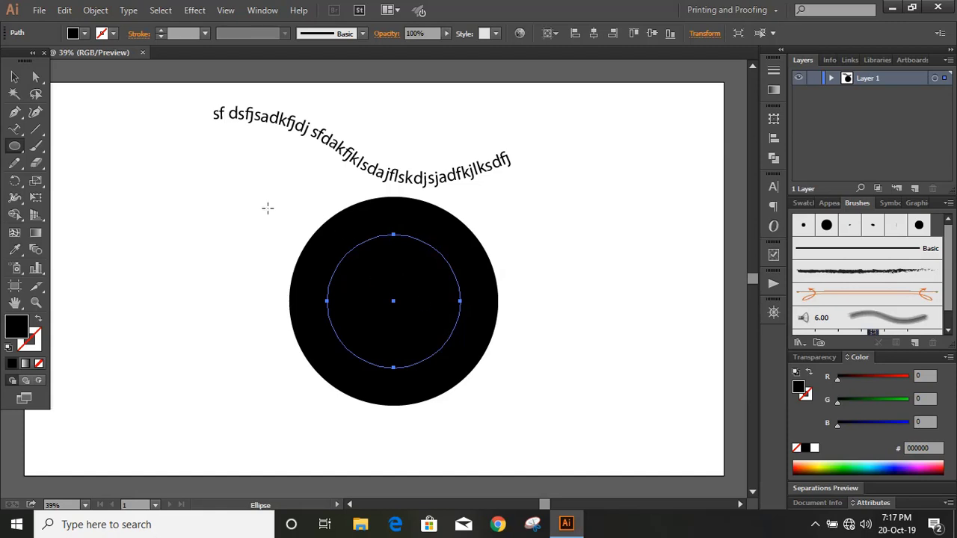
- Give both concentric circles no fill and a black stroke
click(15, 76)
click(234, 264)
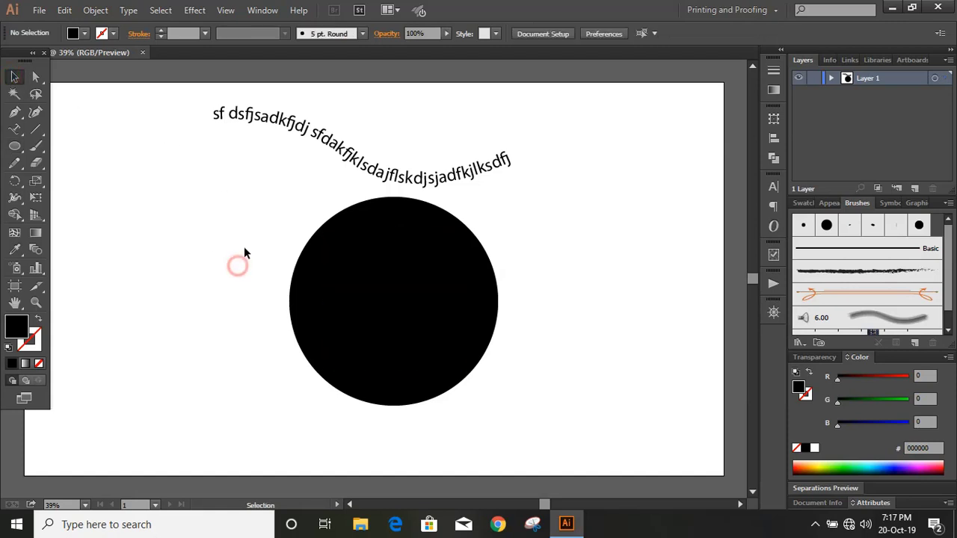
drag(252, 224, 412, 331)
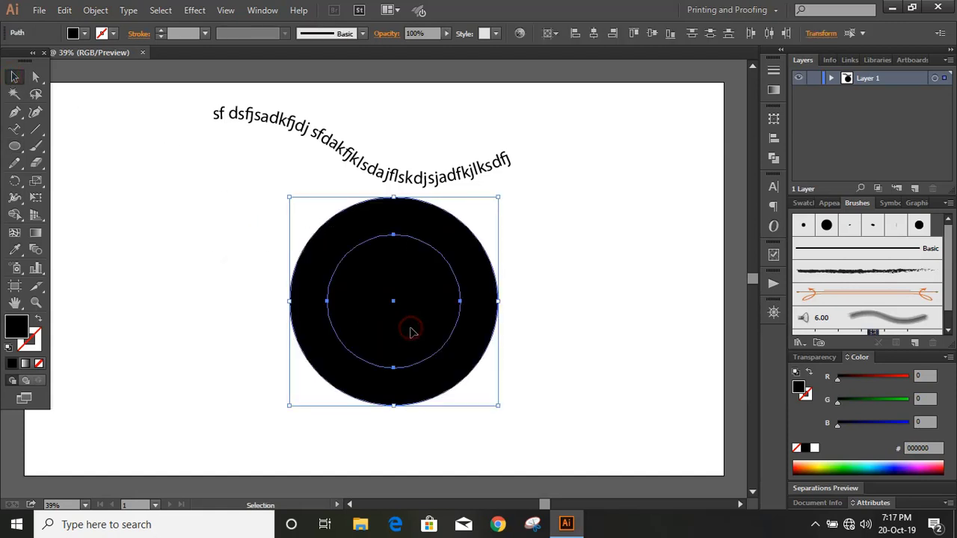
click(39, 363)
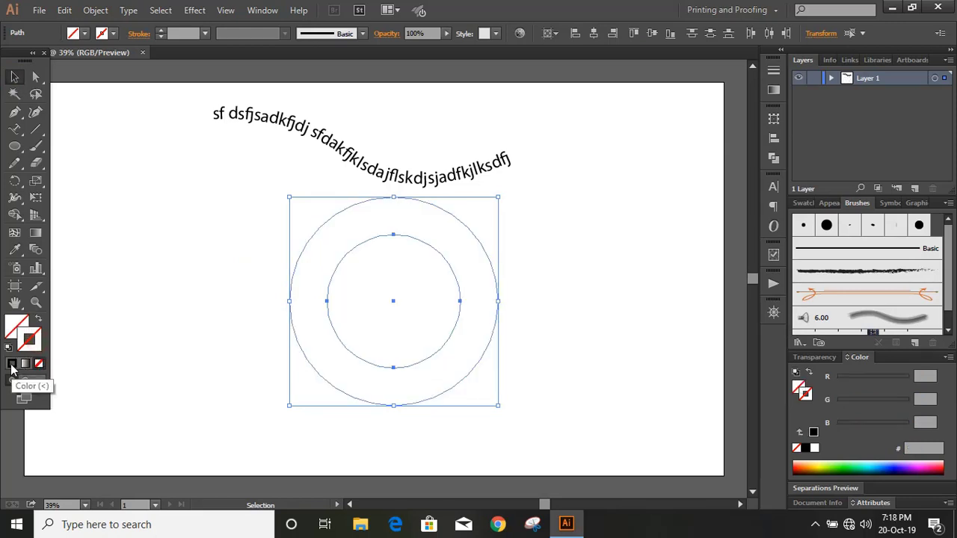
click(12, 364)
- Select the inner circle, then the outer circle, to check their outlines
click(142, 302)
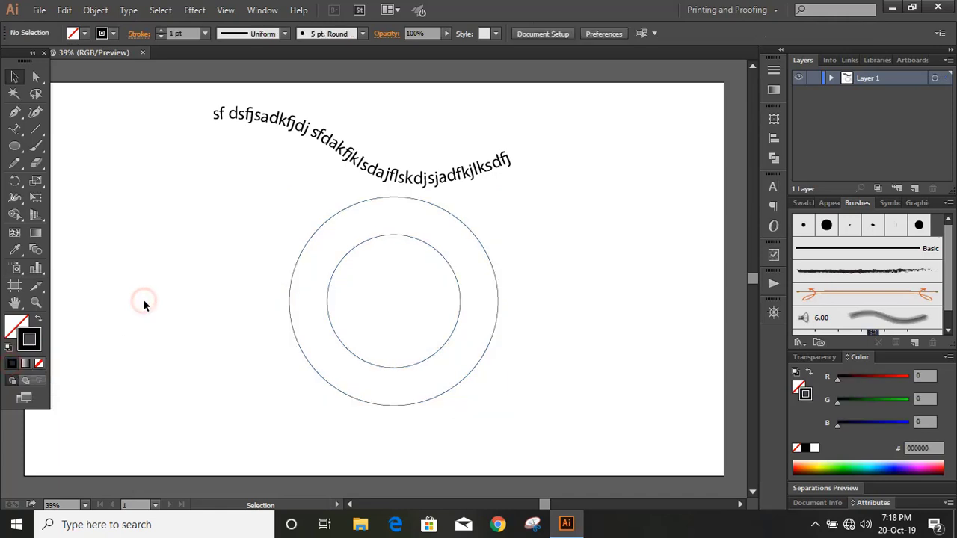
click(389, 237)
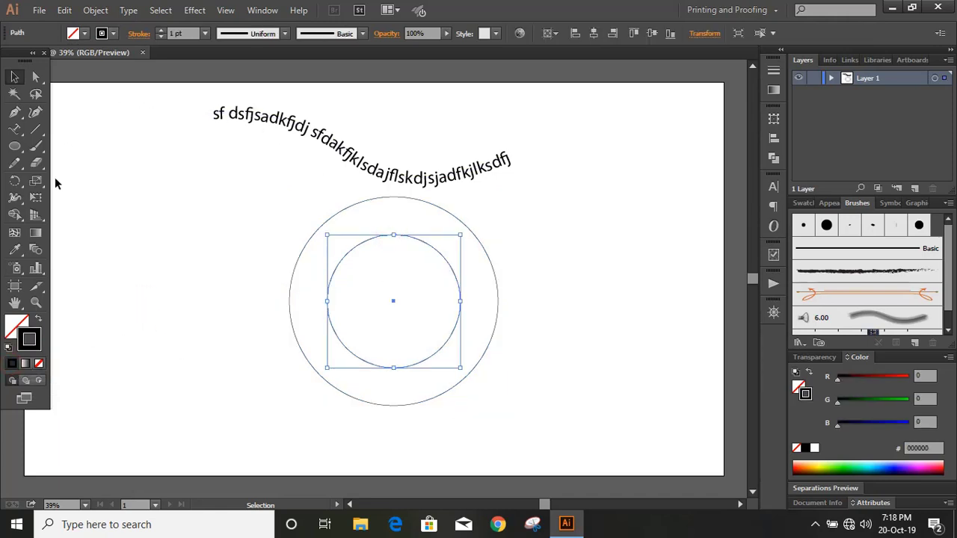
click(114, 223)
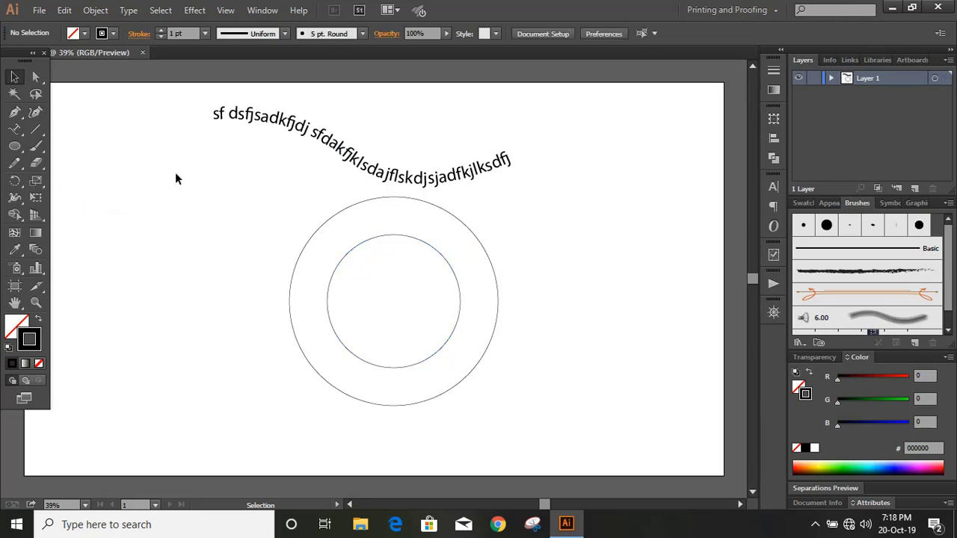
click(318, 231)
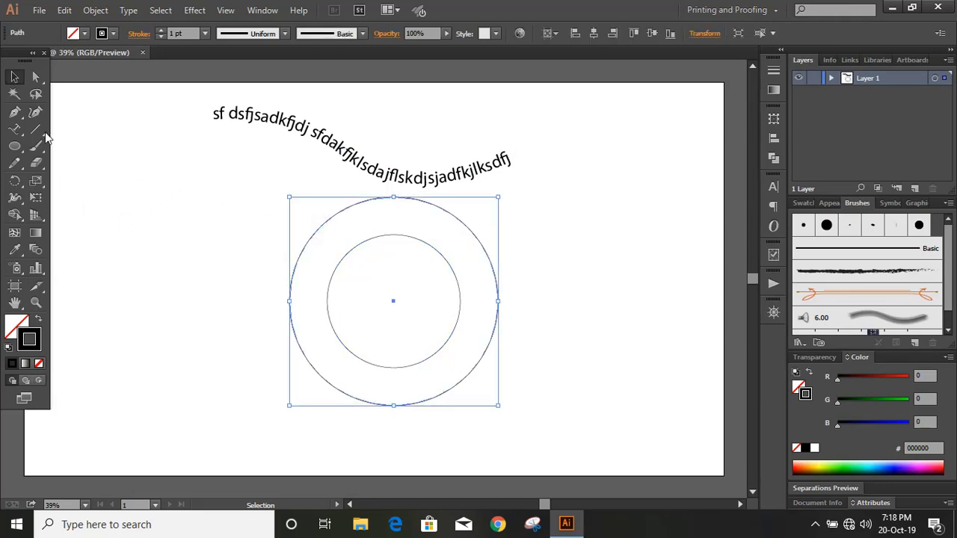
click(35, 163)
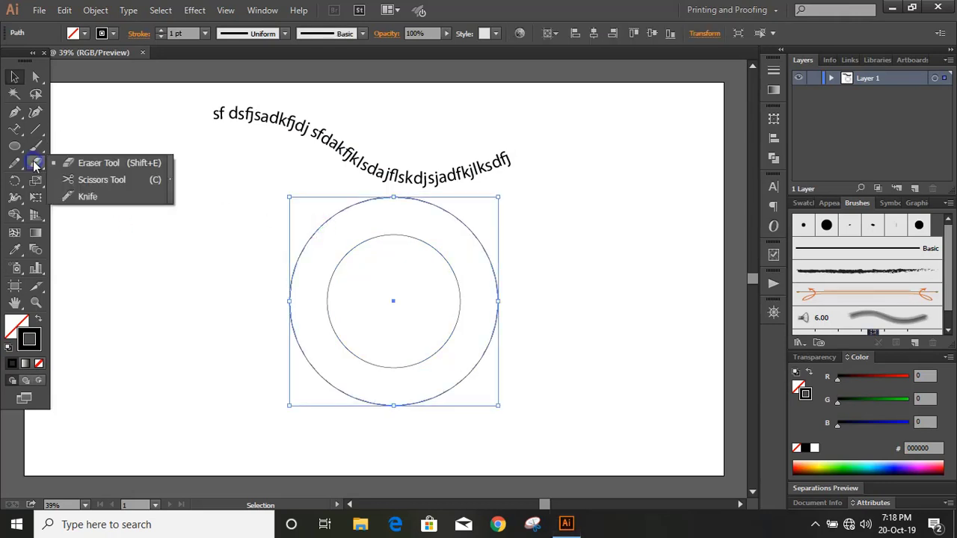
click(102, 180)
click(289, 300)
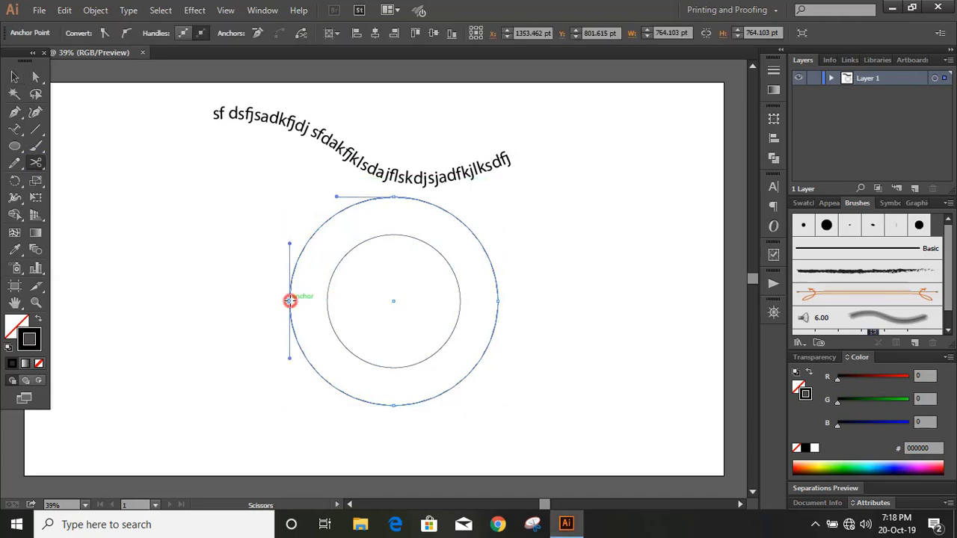
click(499, 302)
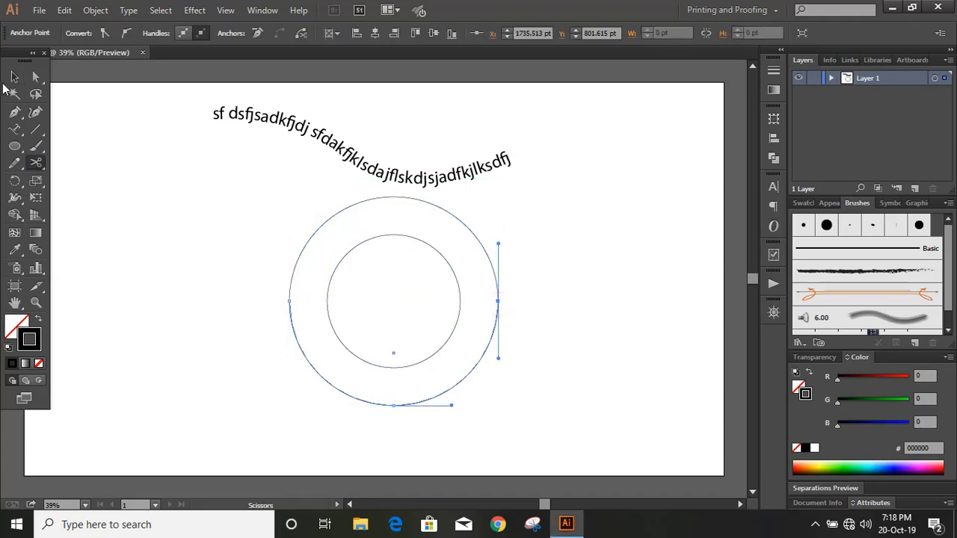
click(15, 77)
click(170, 239)
click(360, 240)
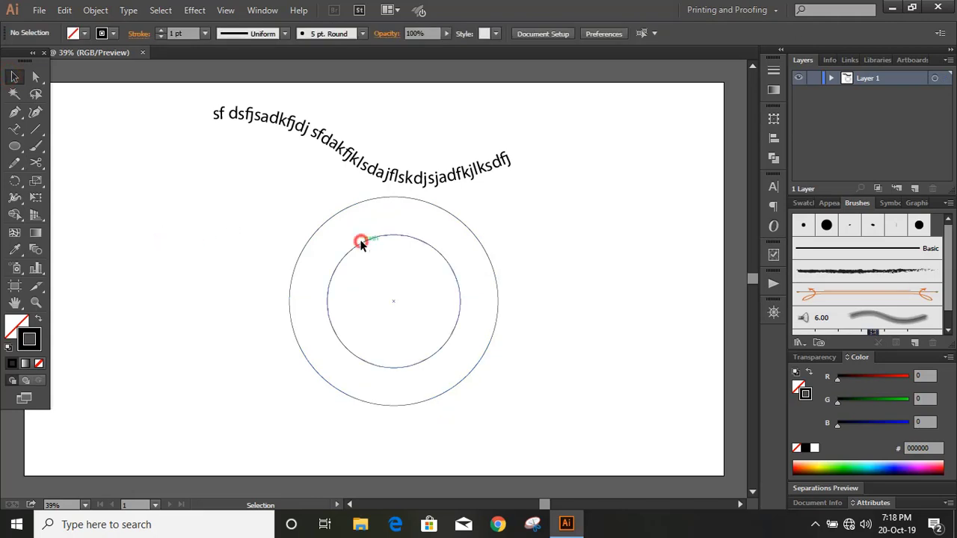
click(12, 363)
click(183, 279)
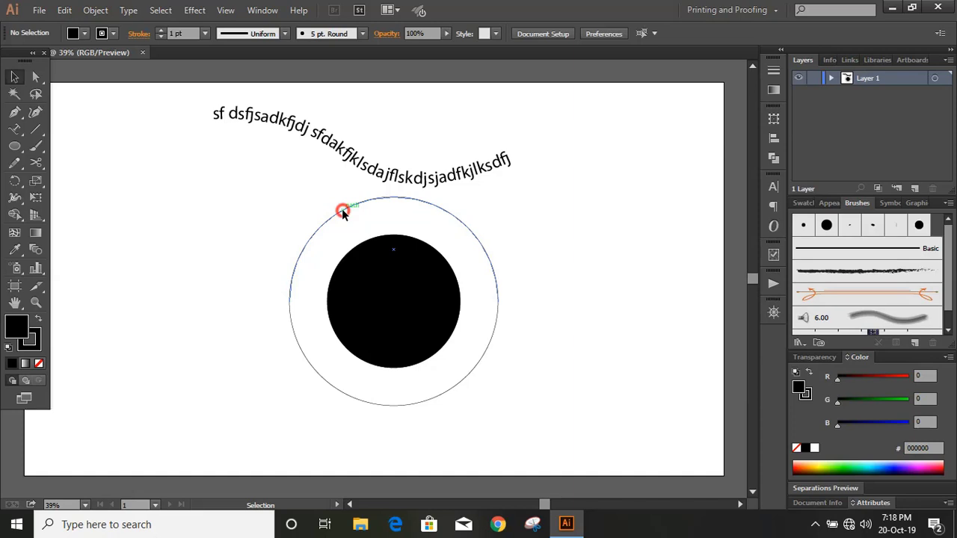
click(342, 212)
click(275, 219)
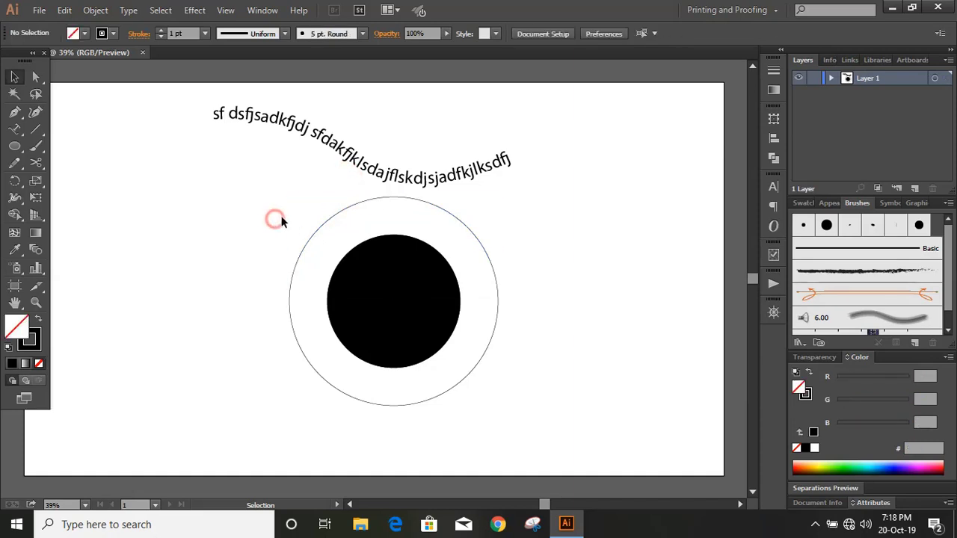
drag(324, 217, 335, 171)
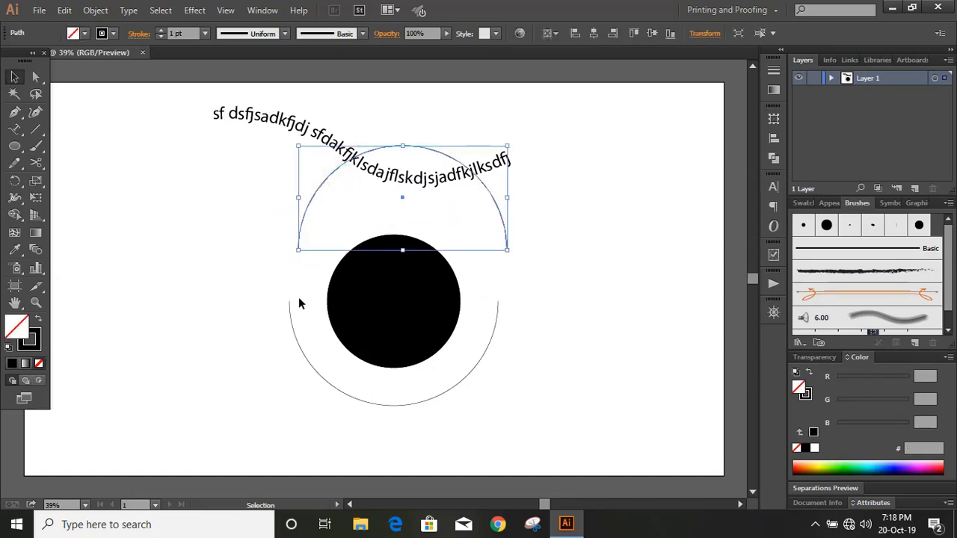
key(ctrl+z)
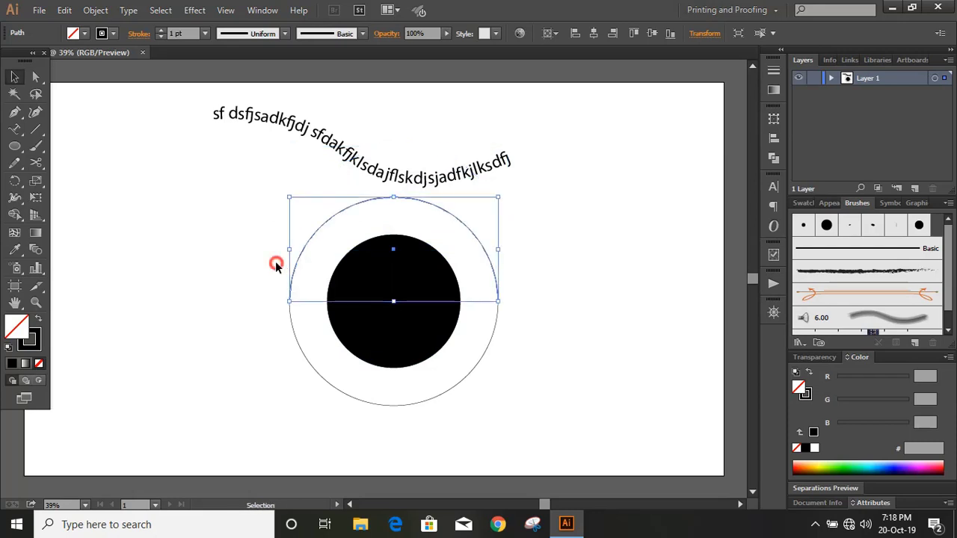
click(275, 262)
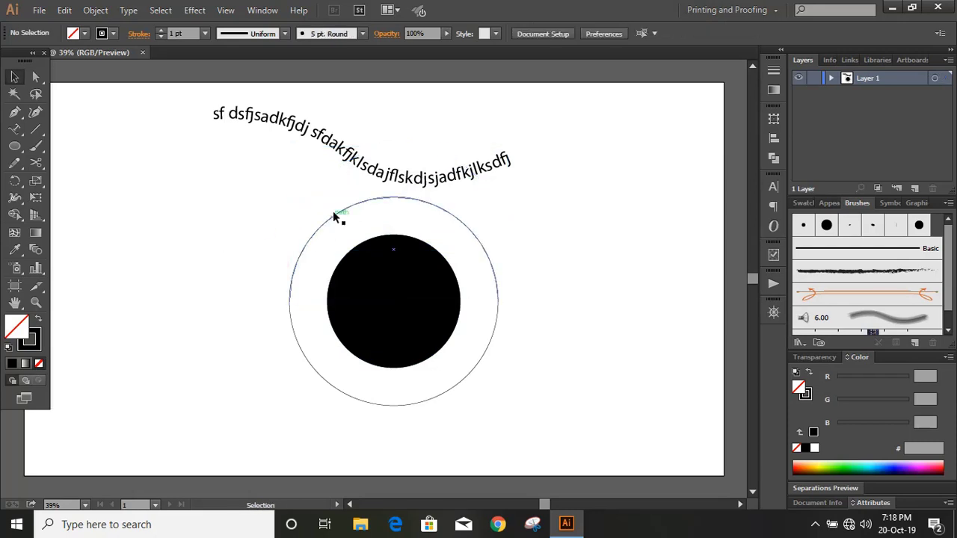
- Type 'How to write in a curve' along the outer circle path
click(17, 131)
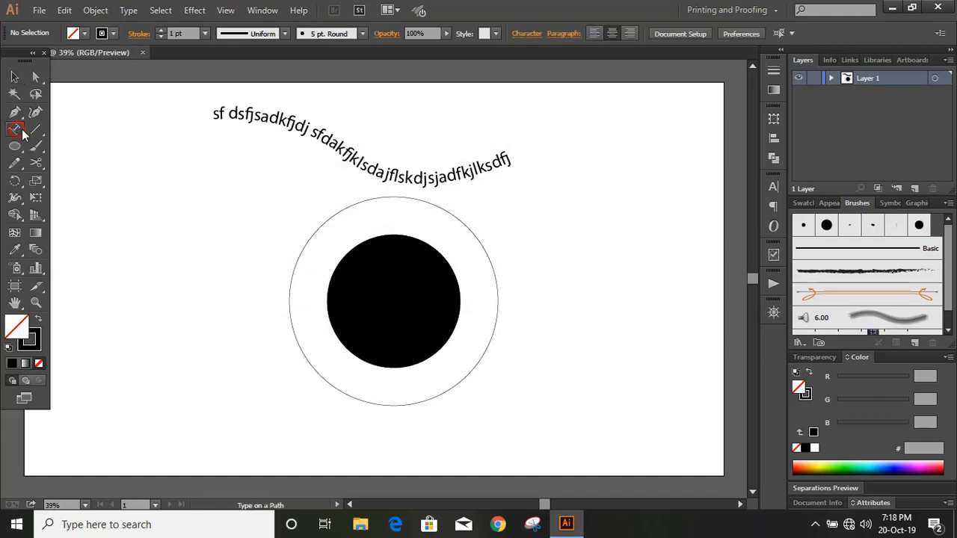
click(348, 207)
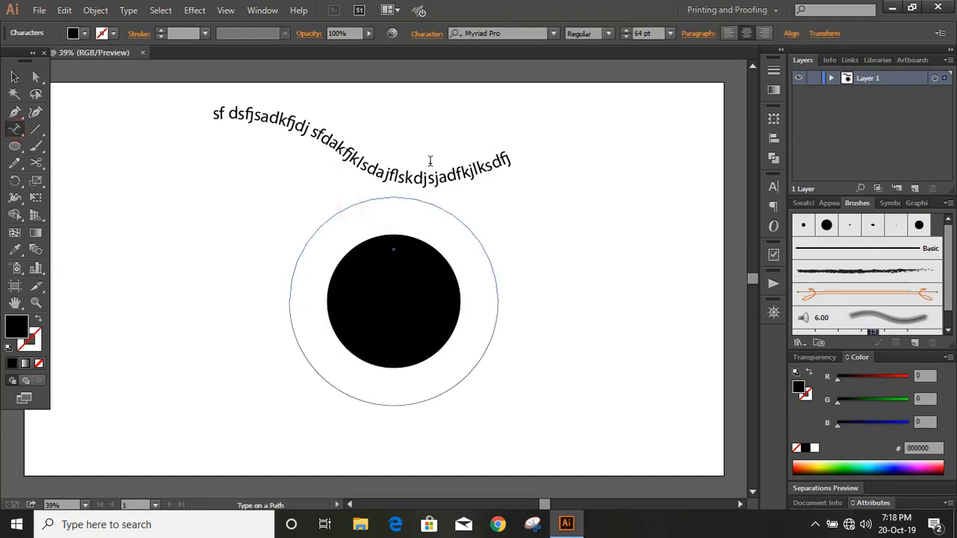
text(How to wri)
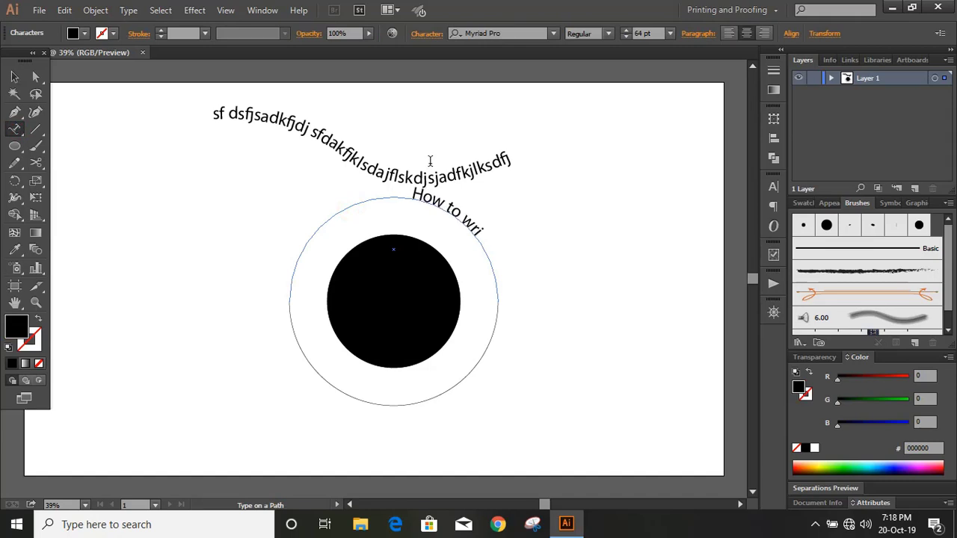
text(te in)
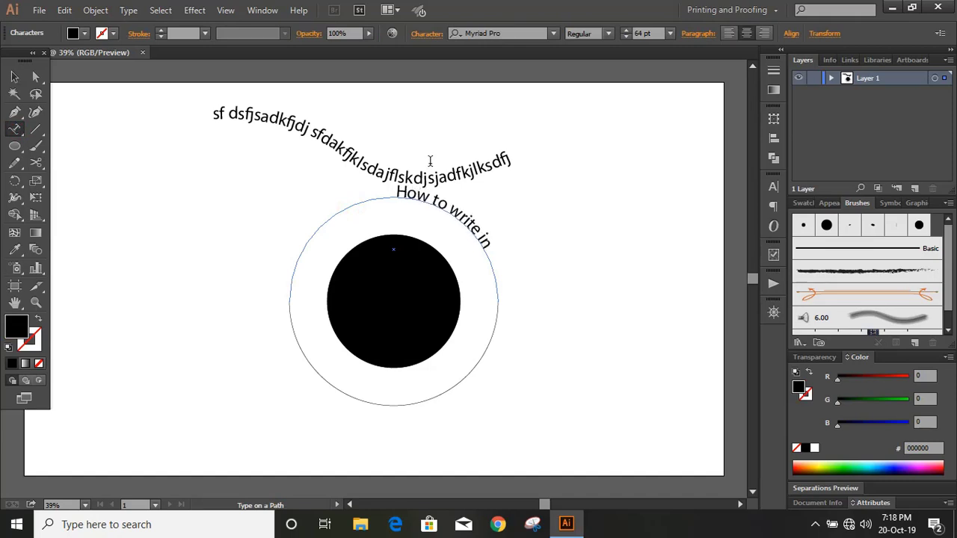
text( a cur)
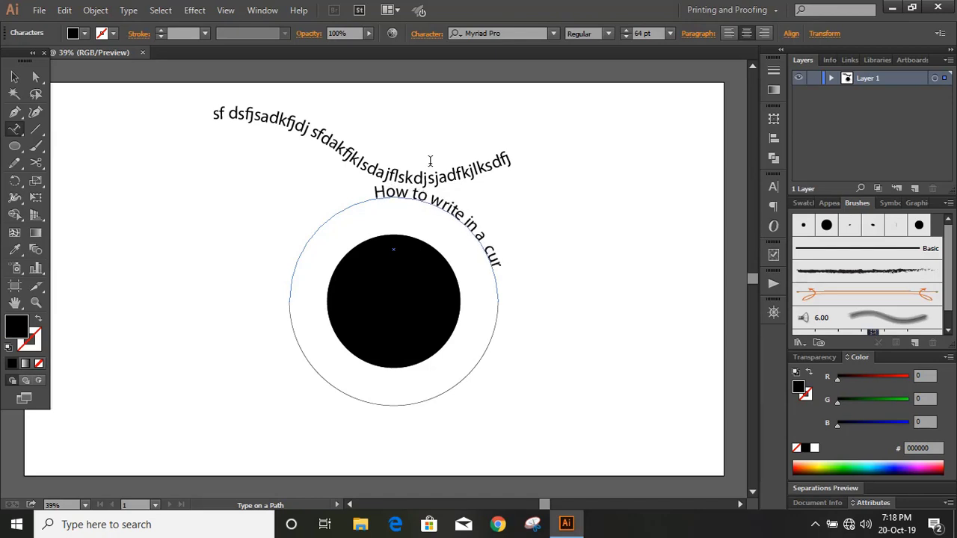
text(ve)
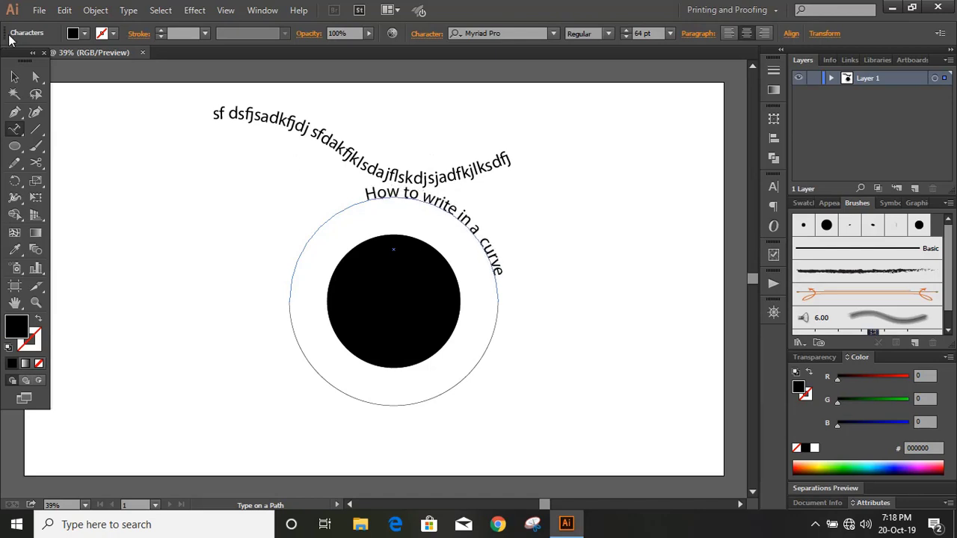
- Start the top-arc text at the circle's leftmost point and centre-align it over the top
click(11, 75)
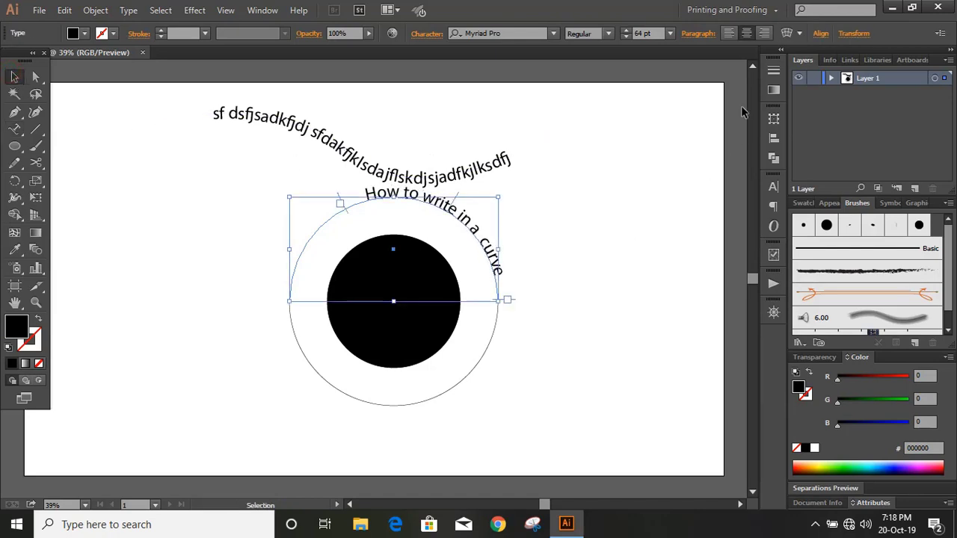
click(763, 34)
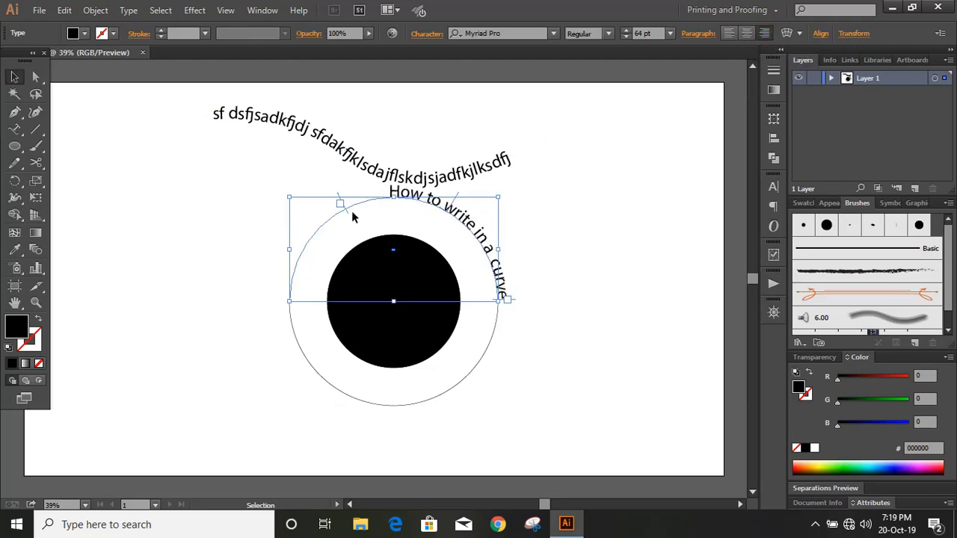
drag(348, 217, 296, 329)
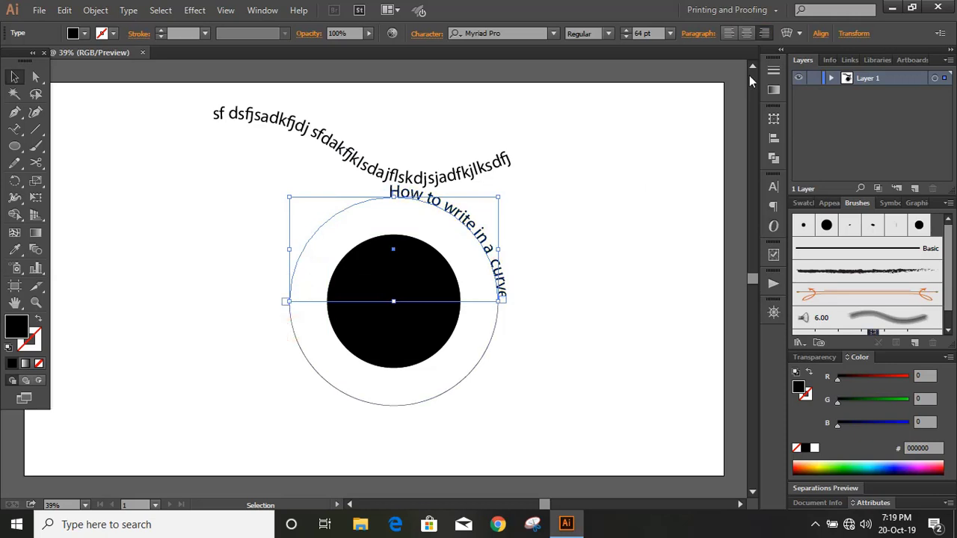
click(747, 34)
- Set the top-arc text's Type on a Path Align to Path option to Center
click(129, 11)
mouse_move(204, 147)
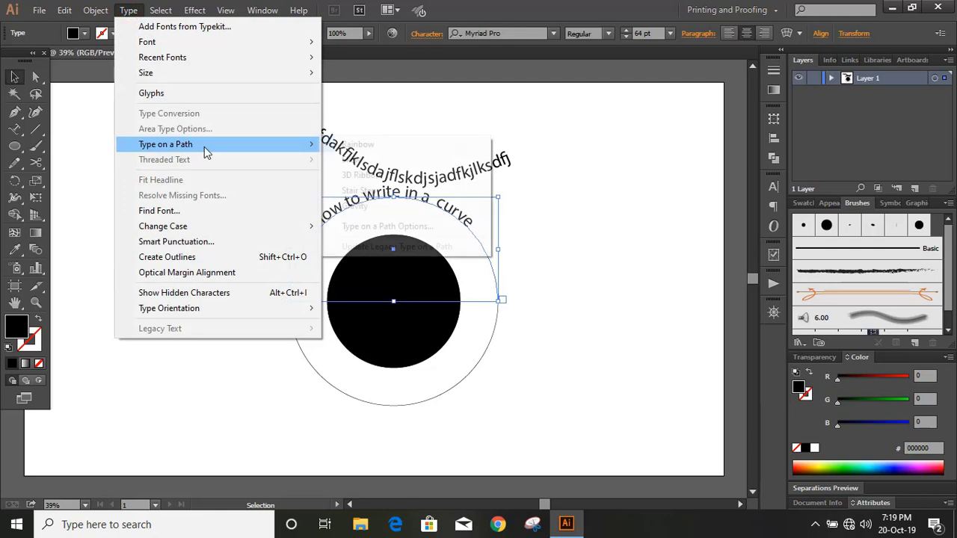
click(392, 231)
click(656, 181)
click(756, 128)
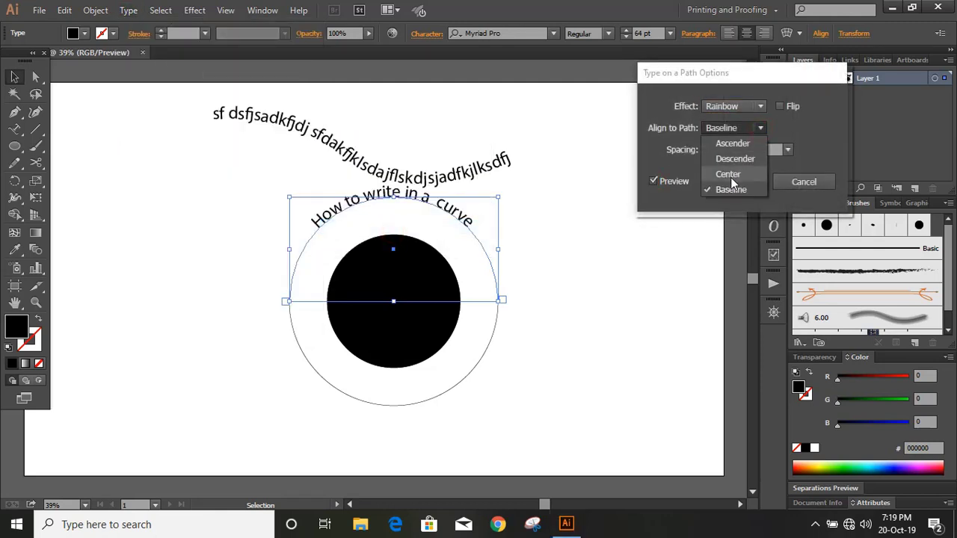
click(729, 174)
click(739, 180)
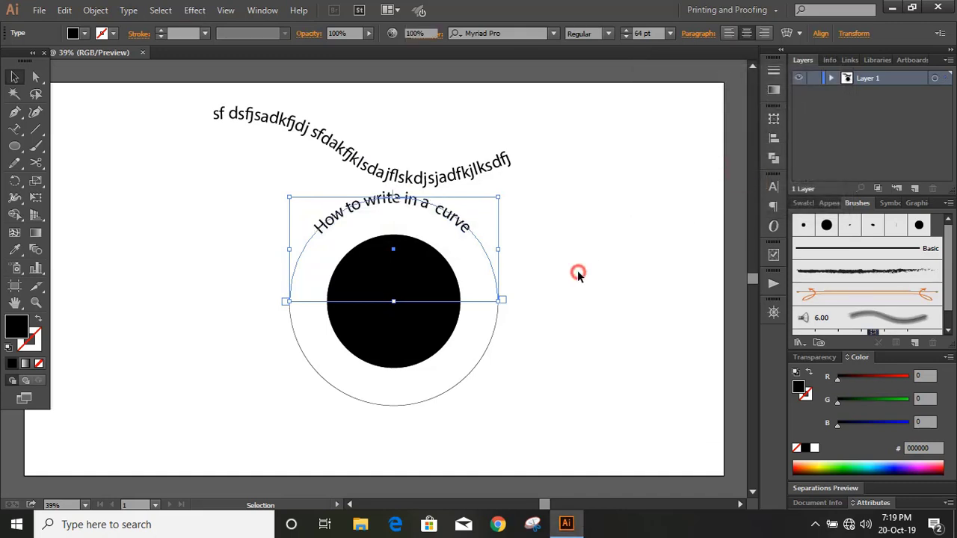
click(577, 273)
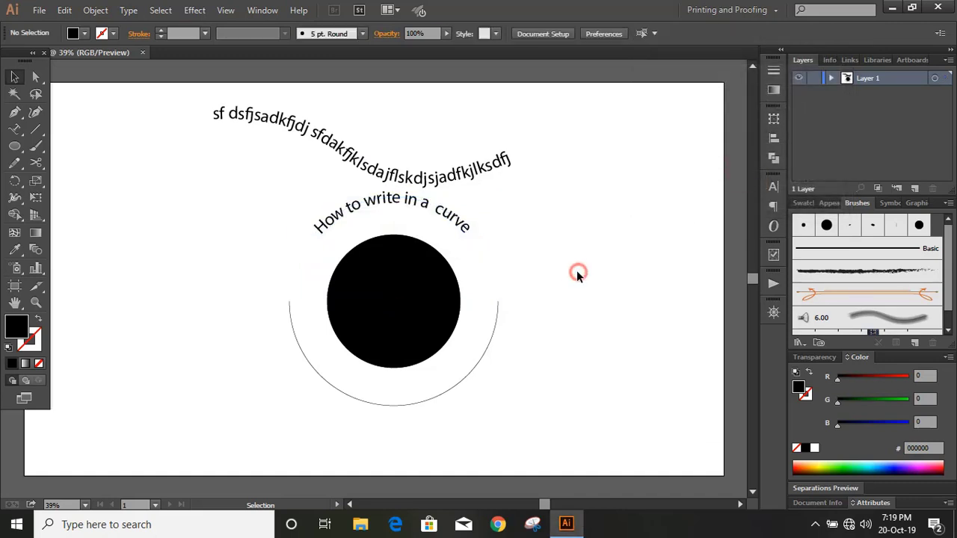
- Type 'How to flip the text' along the lower arc of the circle
click(475, 369)
click(14, 128)
click(374, 405)
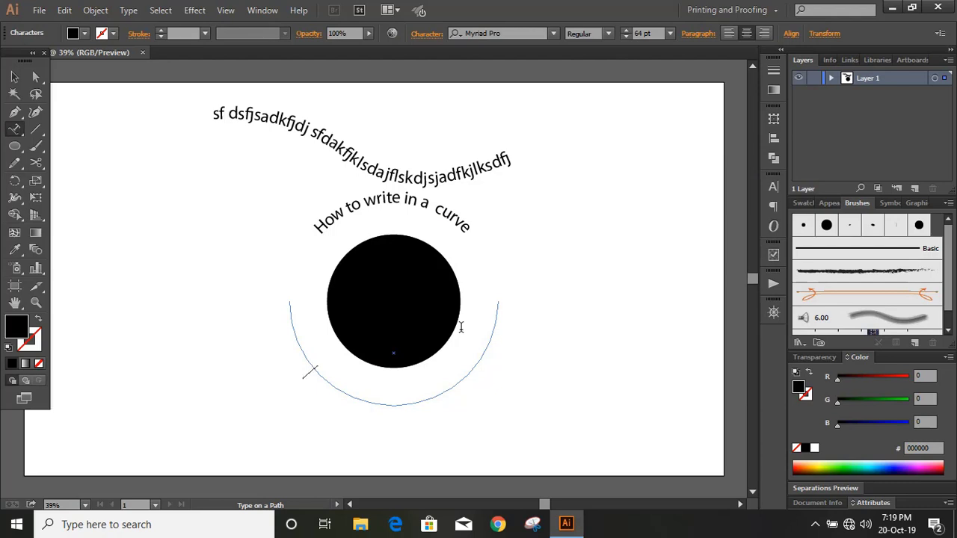
text(How to f)
key(BackSpace)
text(flip)
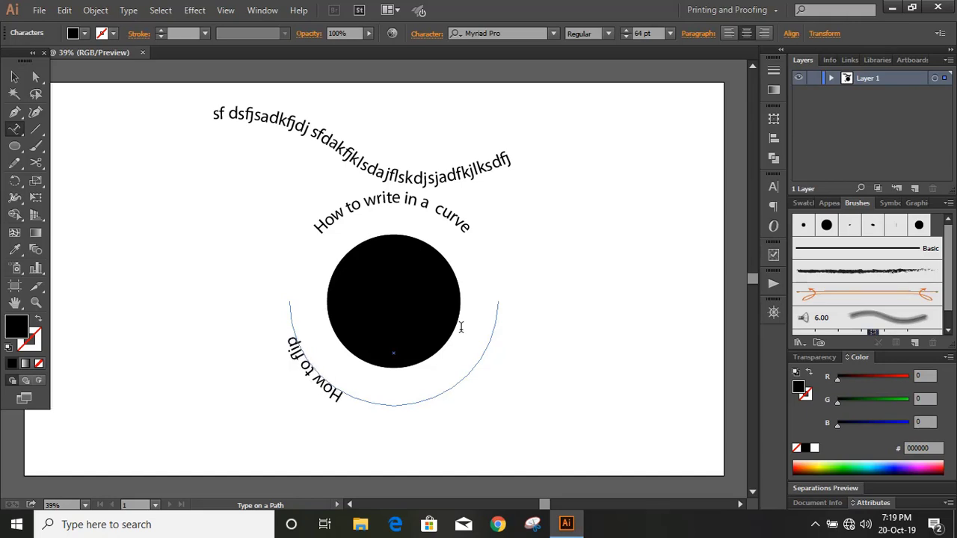
text( the tex)
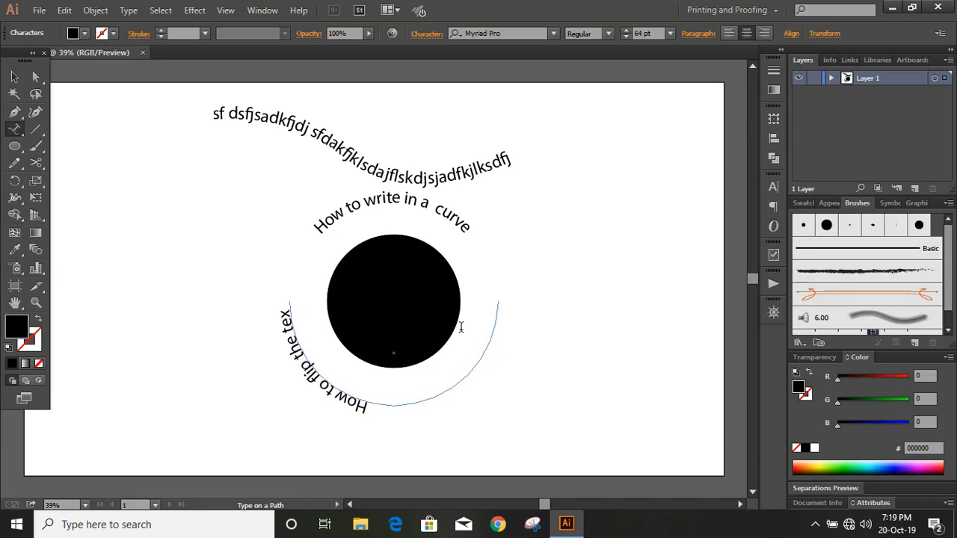
text(t)
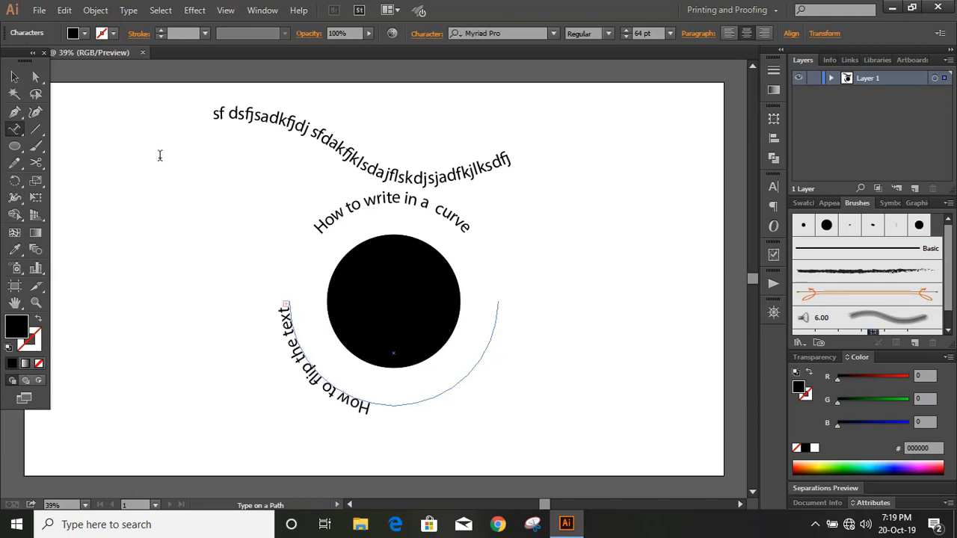
- Extend the bottom text's end point to the arc's right end and centre-align it
click(15, 76)
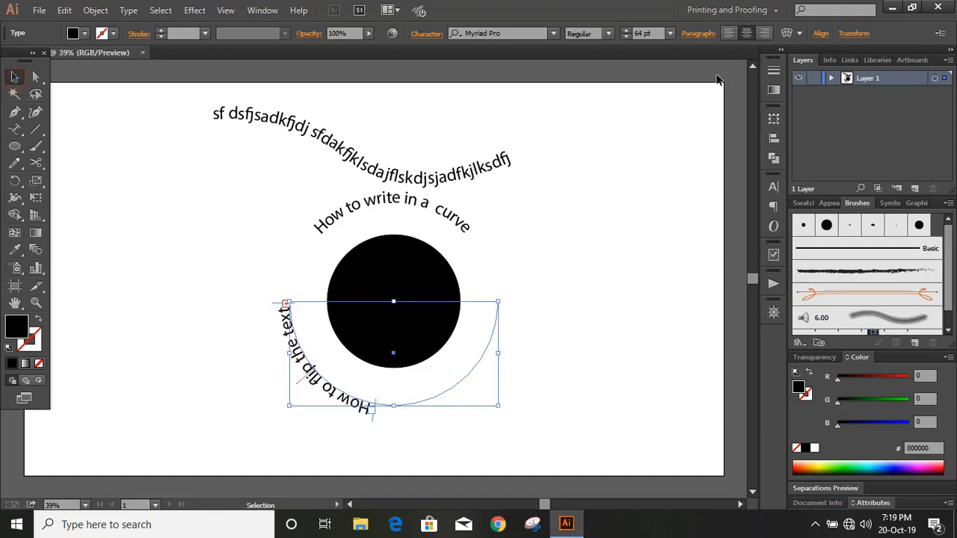
click(764, 33)
drag(374, 425, 498, 296)
click(745, 35)
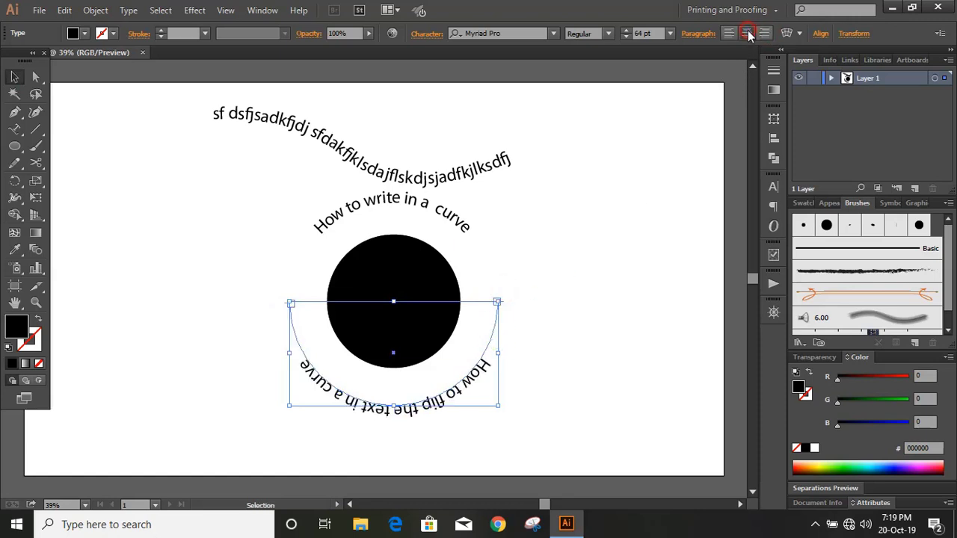
- Flip the bottom path text and set its Align to Path option to Center
click(129, 11)
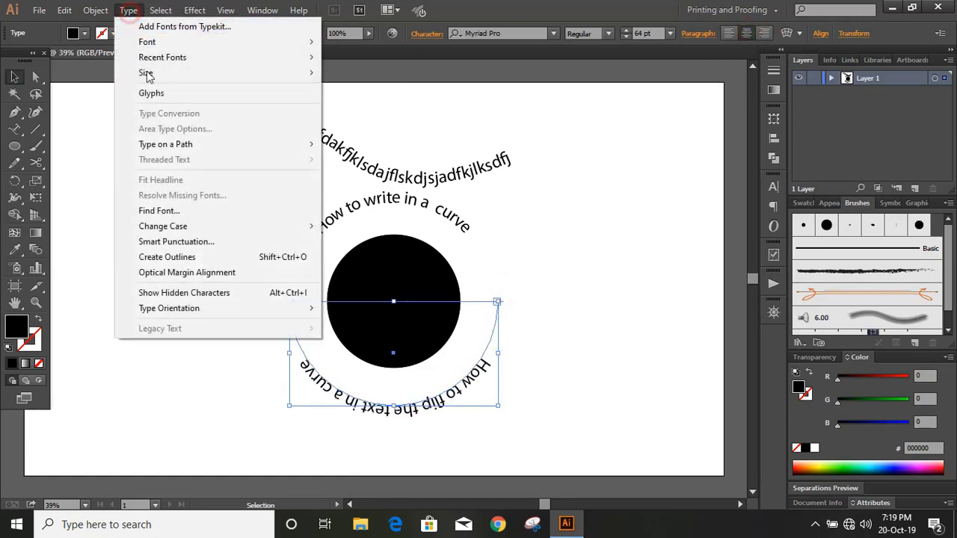
mouse_move(259, 145)
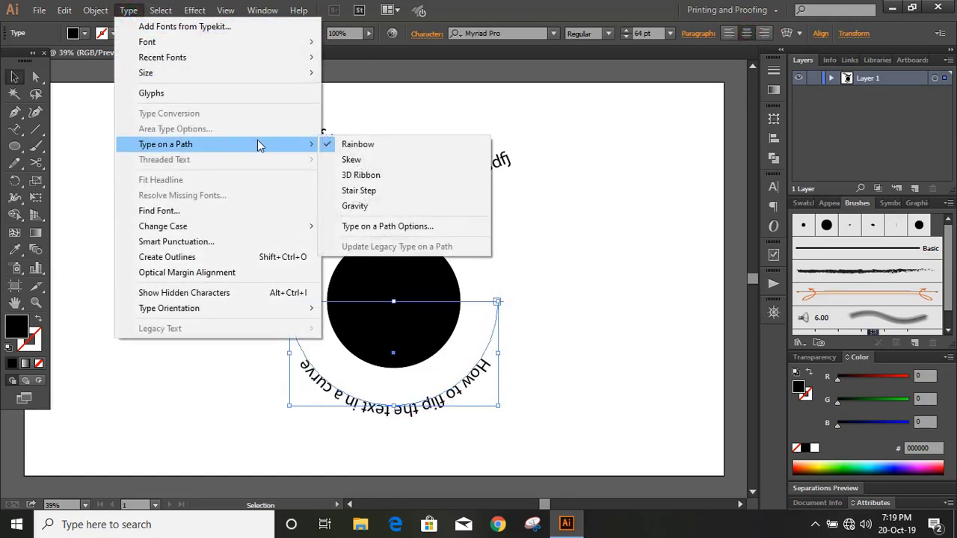
click(410, 230)
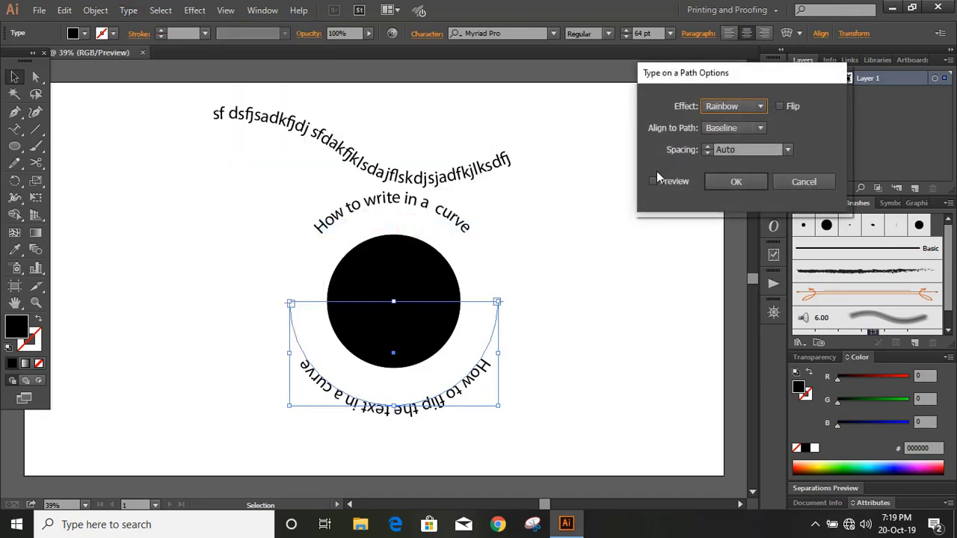
click(652, 180)
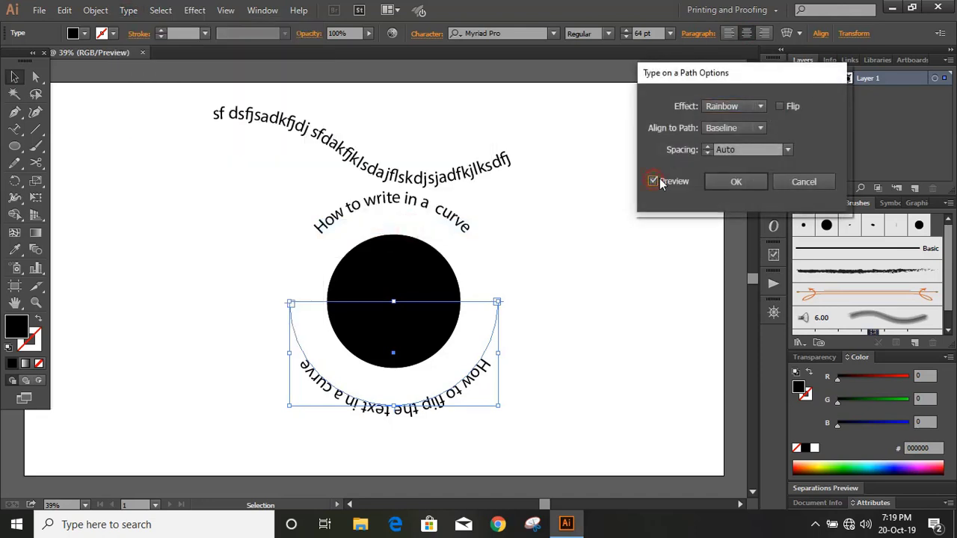
click(781, 107)
click(747, 128)
click(737, 158)
click(732, 182)
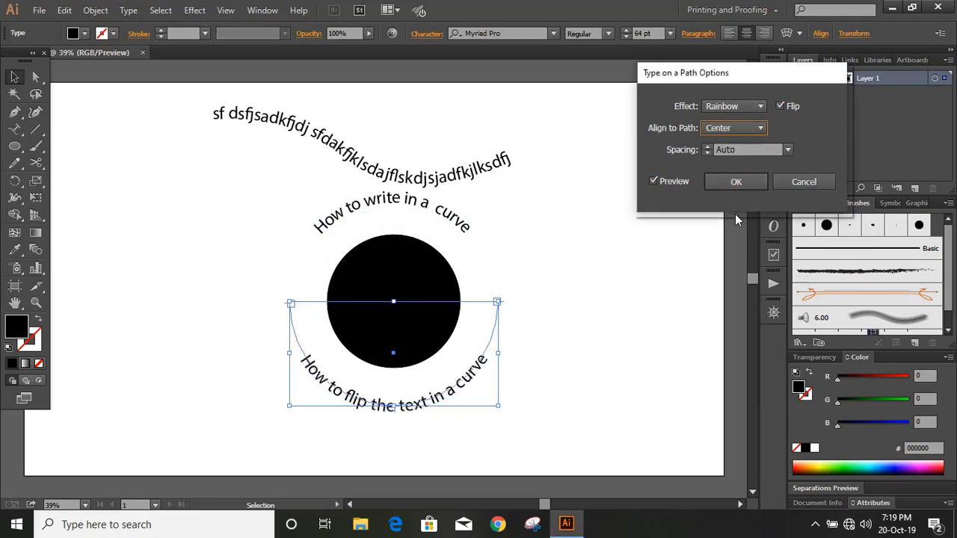
click(734, 181)
click(632, 274)
click(454, 394)
- Set both circular captions to 89 pt Bold
click(454, 228)
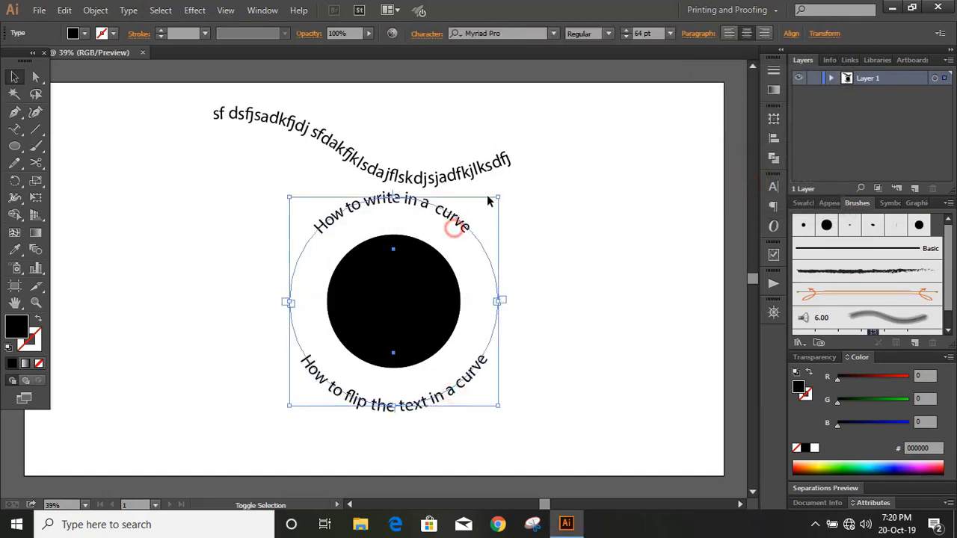
click(625, 32)
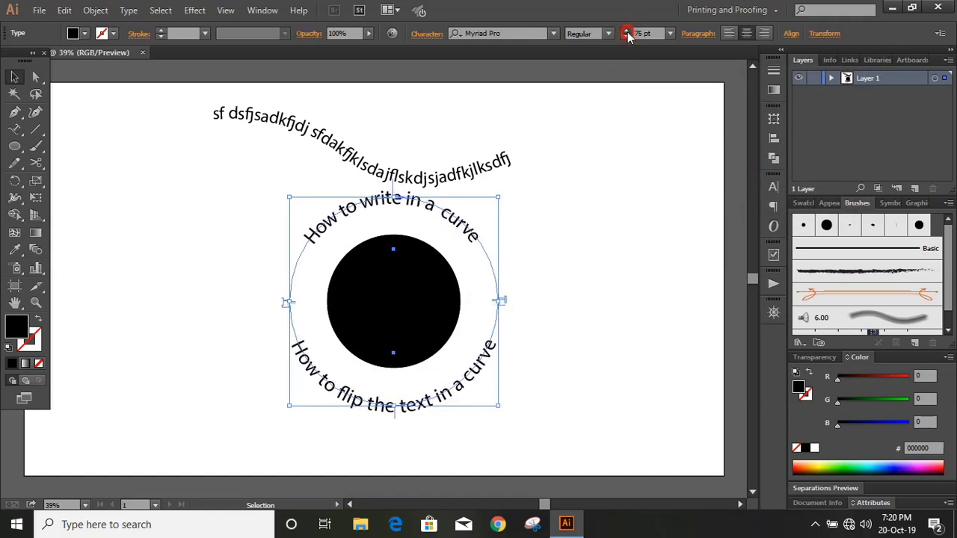
click(626, 33)
click(608, 33)
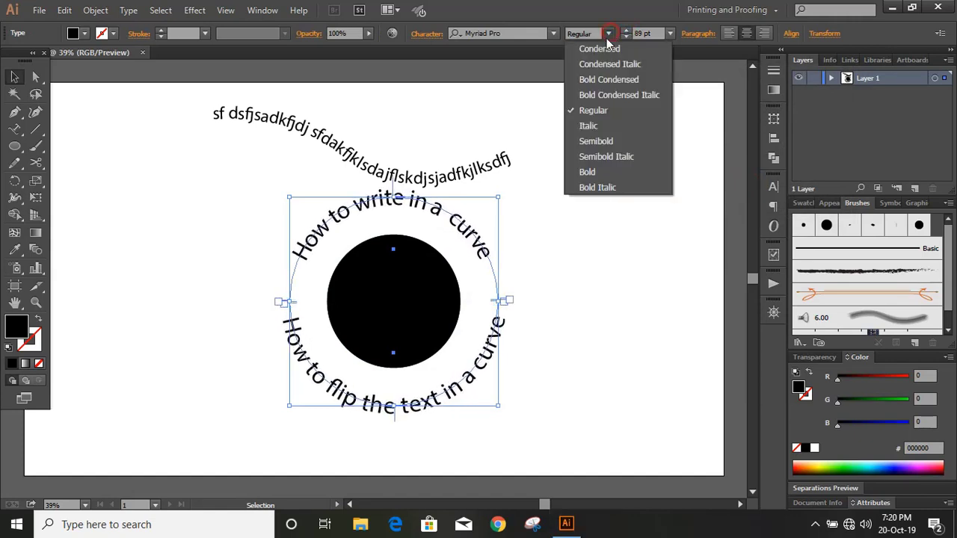
click(586, 173)
- Move the wavy line of text higher up the artboard
click(570, 303)
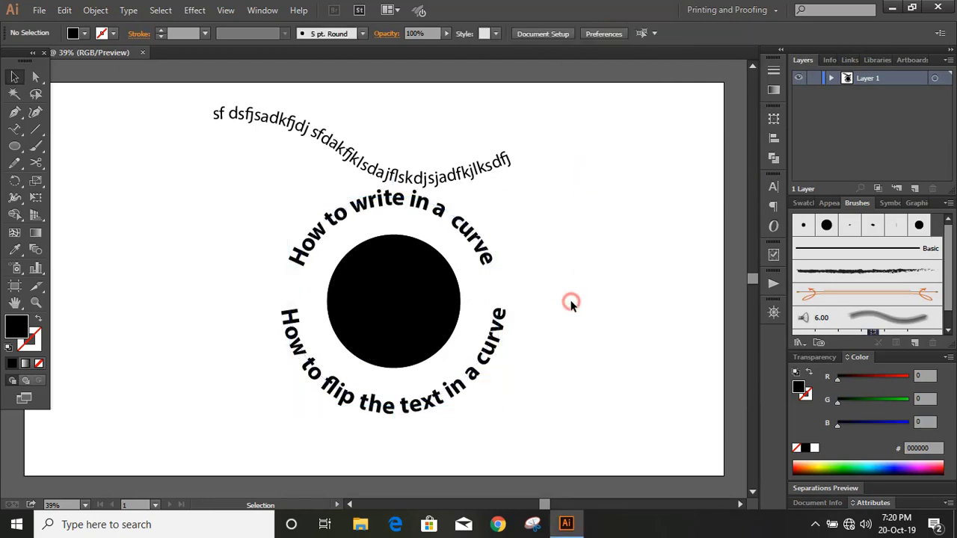
drag(486, 153, 514, 115)
click(612, 247)
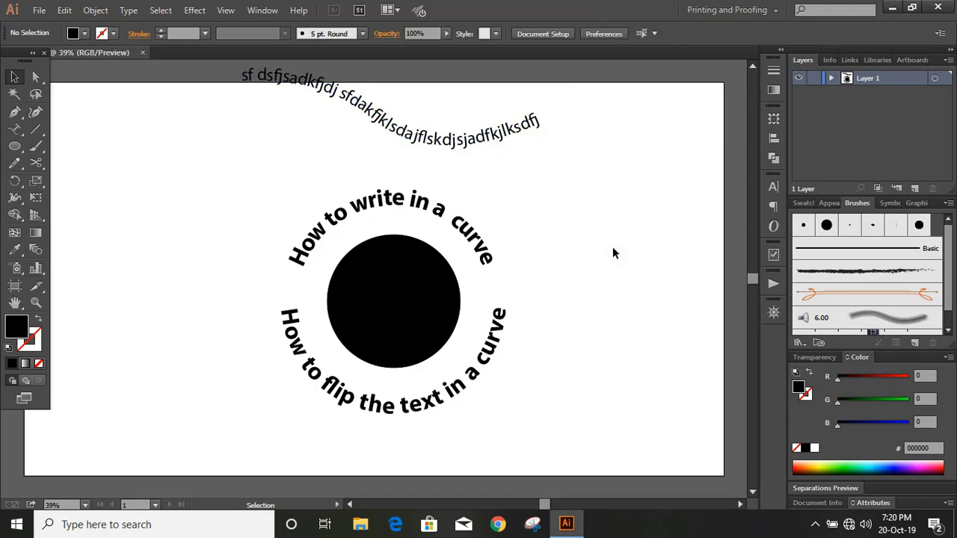